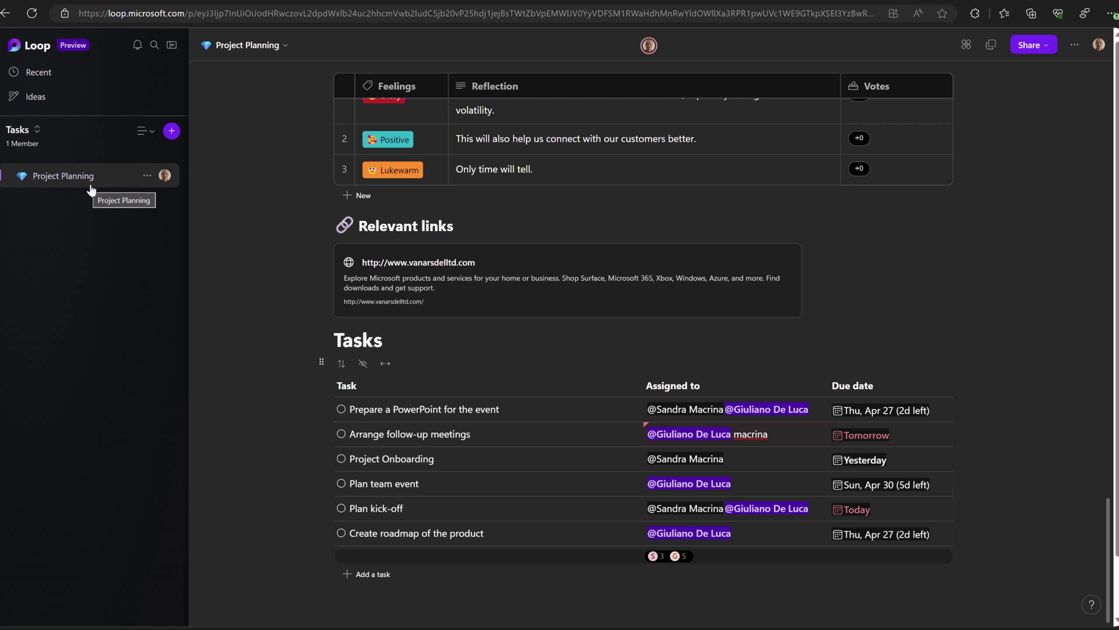
scroll(665, 296, "down", 1)
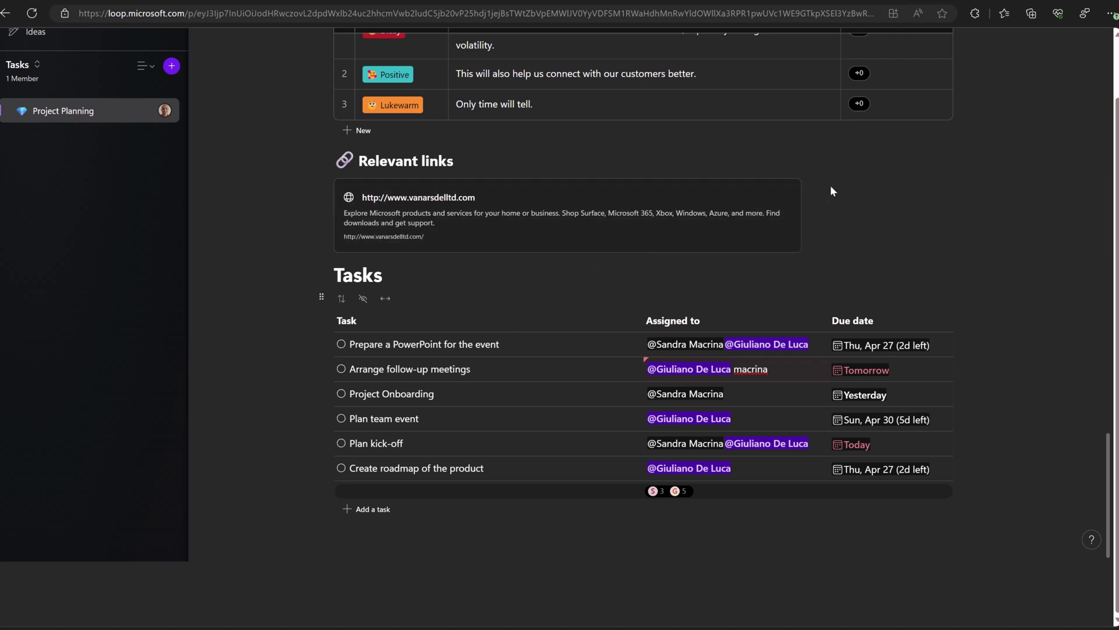
- Open the Project Planning plan's board from the Planner hub
left_click(1006, 2)
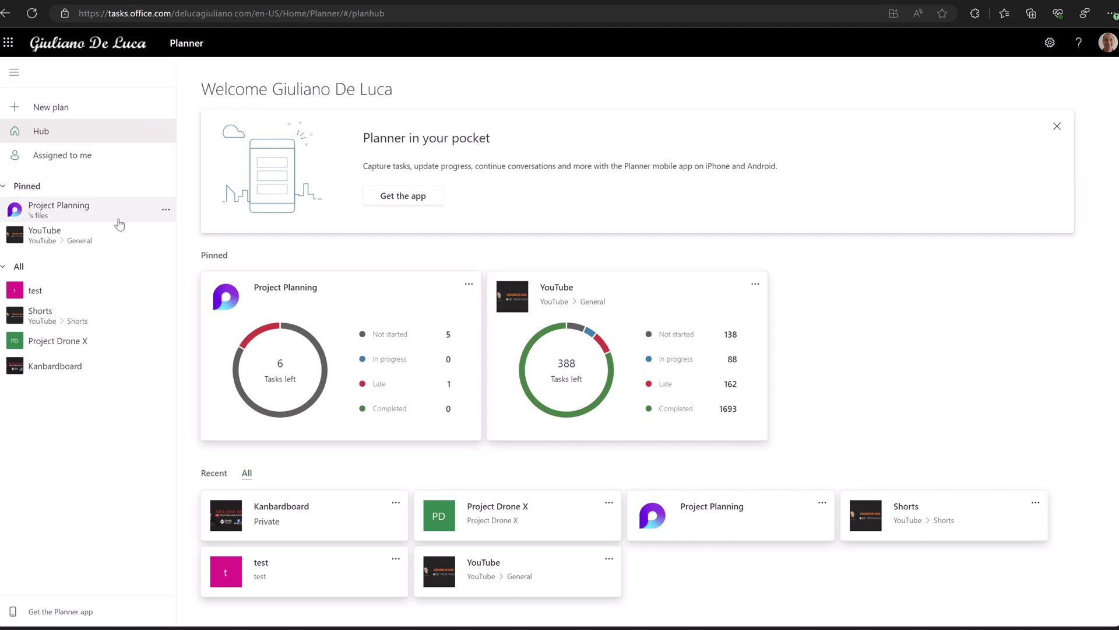
mouse_move(341, 354)
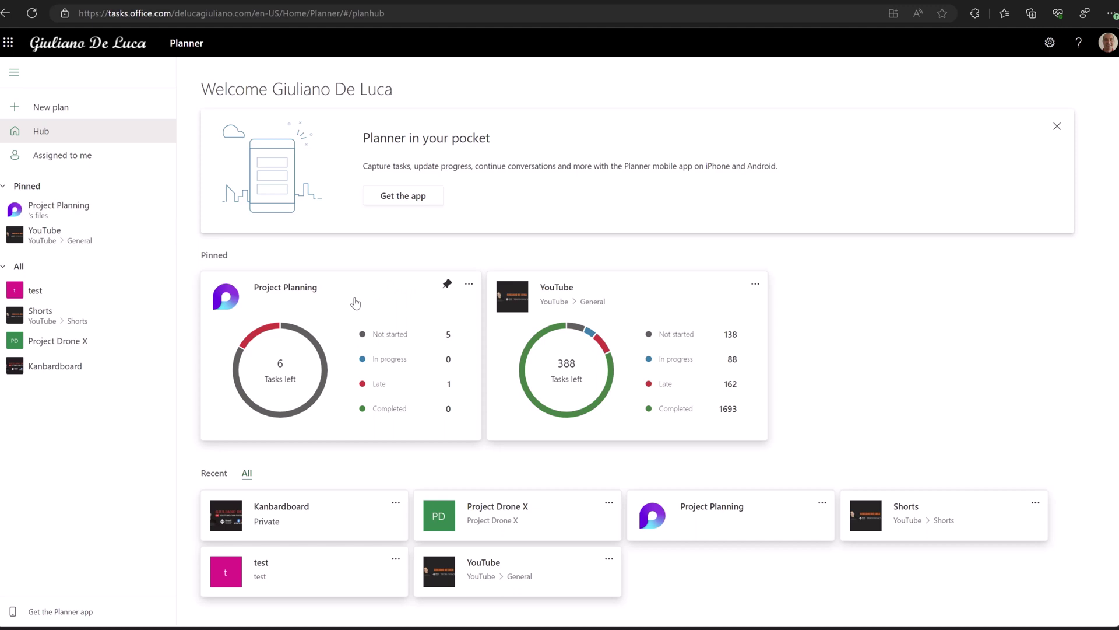
left_click(692, 514)
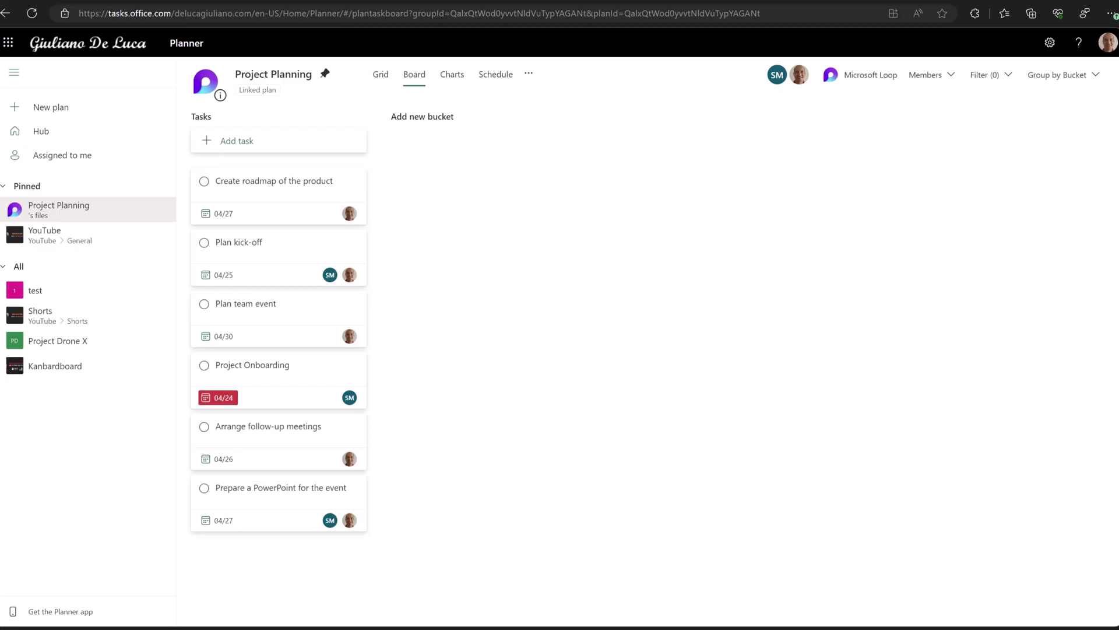
- Add a 'Prepare a demo' task due April 30, assigned to a plan member
left_click(257, 152)
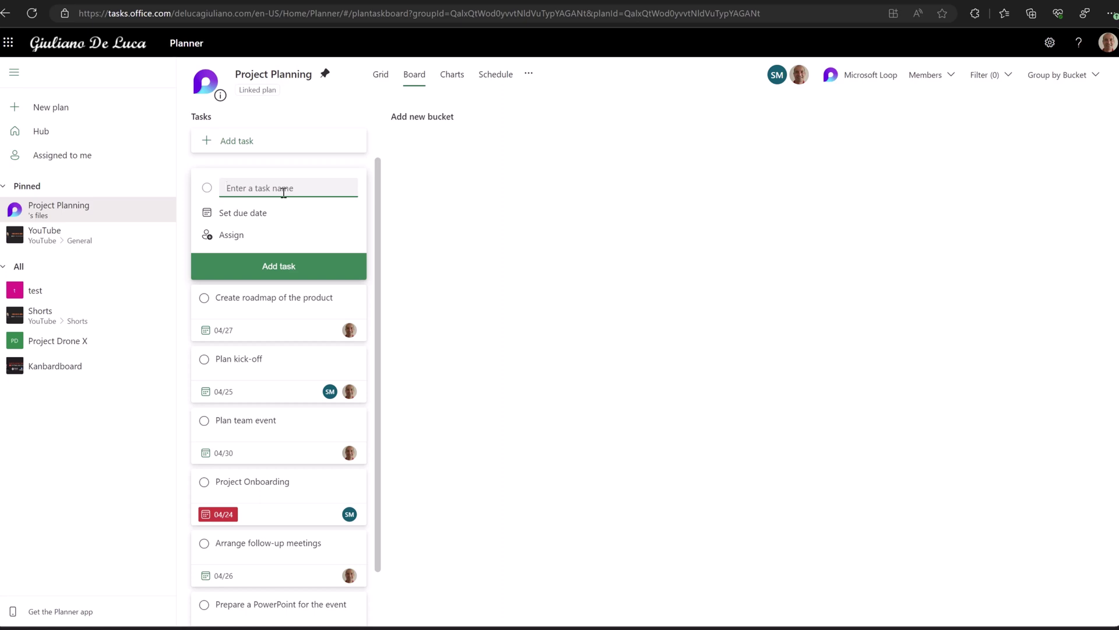
type("Prepare a demo")
left_click(254, 214)
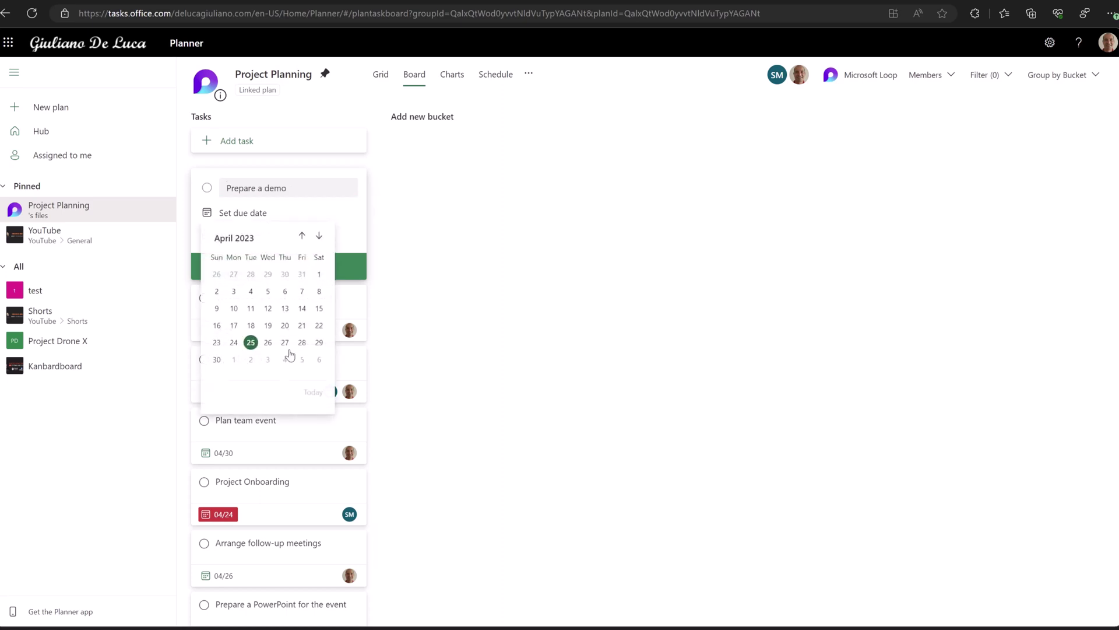
left_click(217, 359)
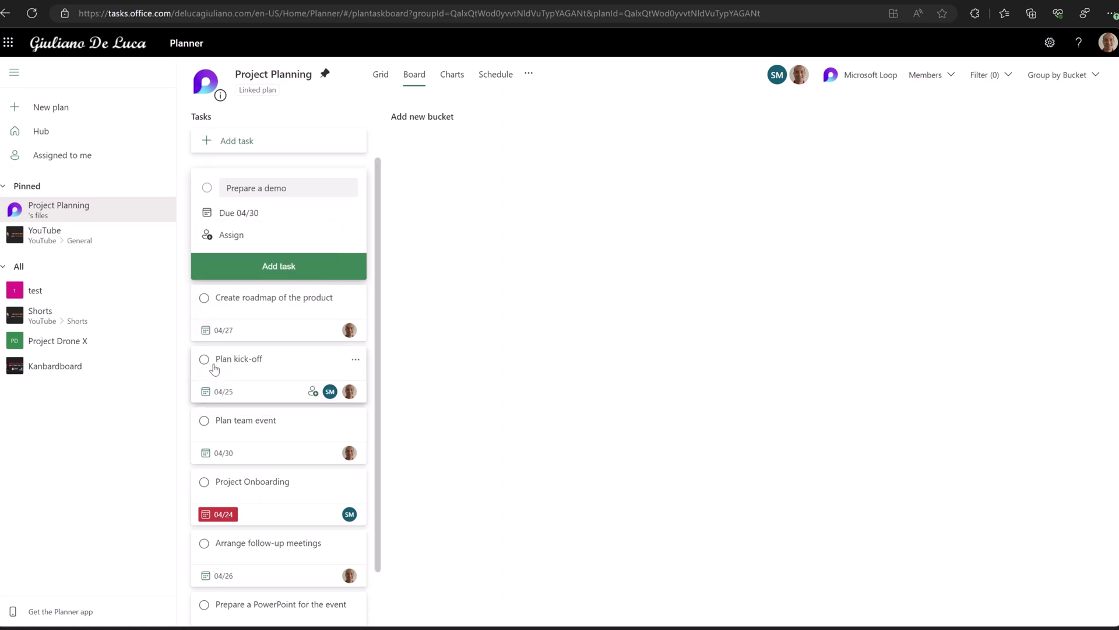
left_click(238, 236)
left_click(250, 310)
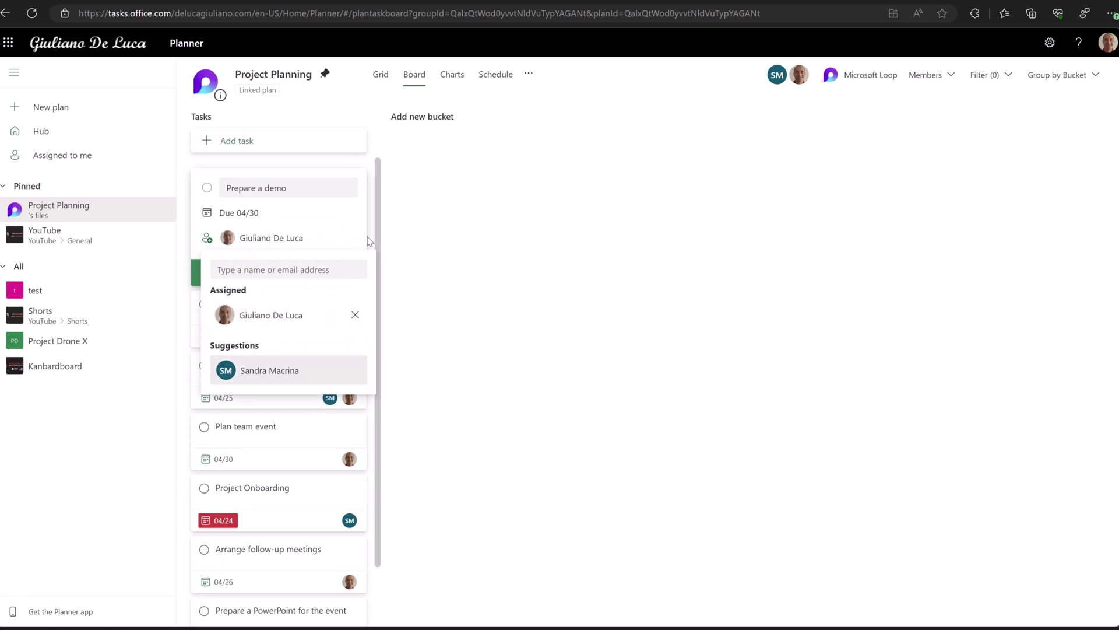
left_click(367, 240)
left_click(315, 280)
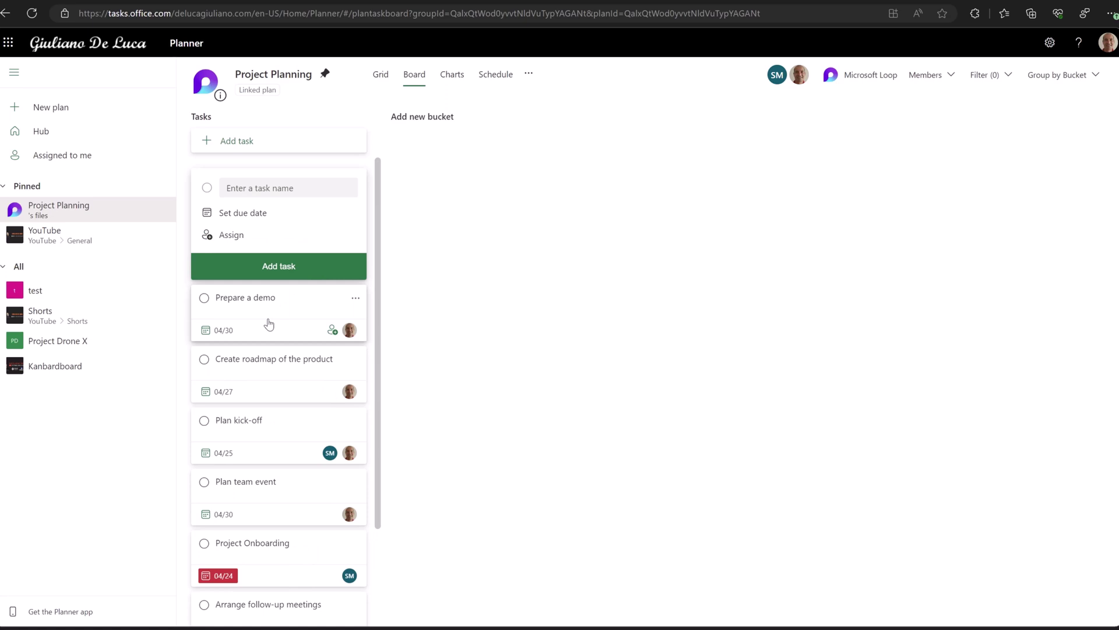
left_click(434, 235)
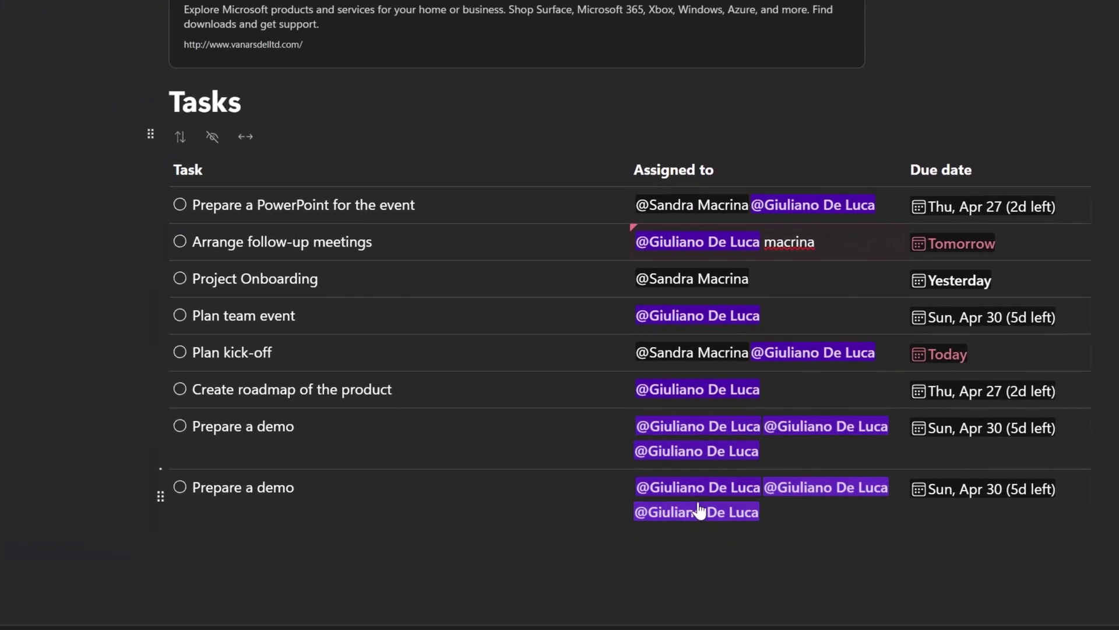
- Edit the name of the last synced 'Prepare a demo' row in Loop's Tasks list
left_click(351, 488)
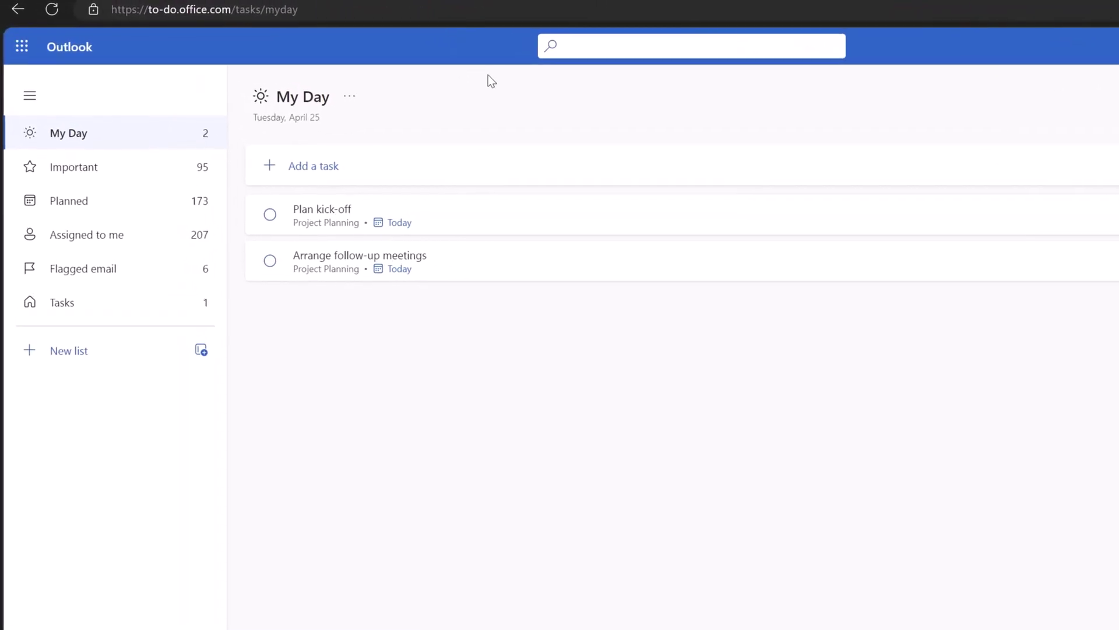
- Review To Do's Assigned to me tasks, then return to My Day
left_click(79, 236)
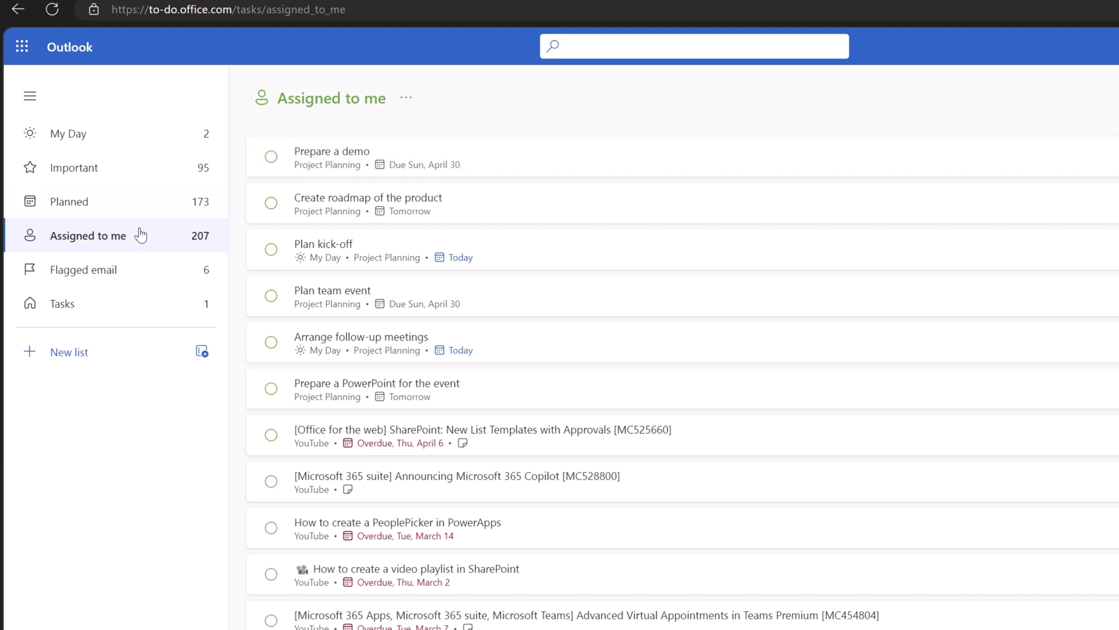
left_click(89, 138)
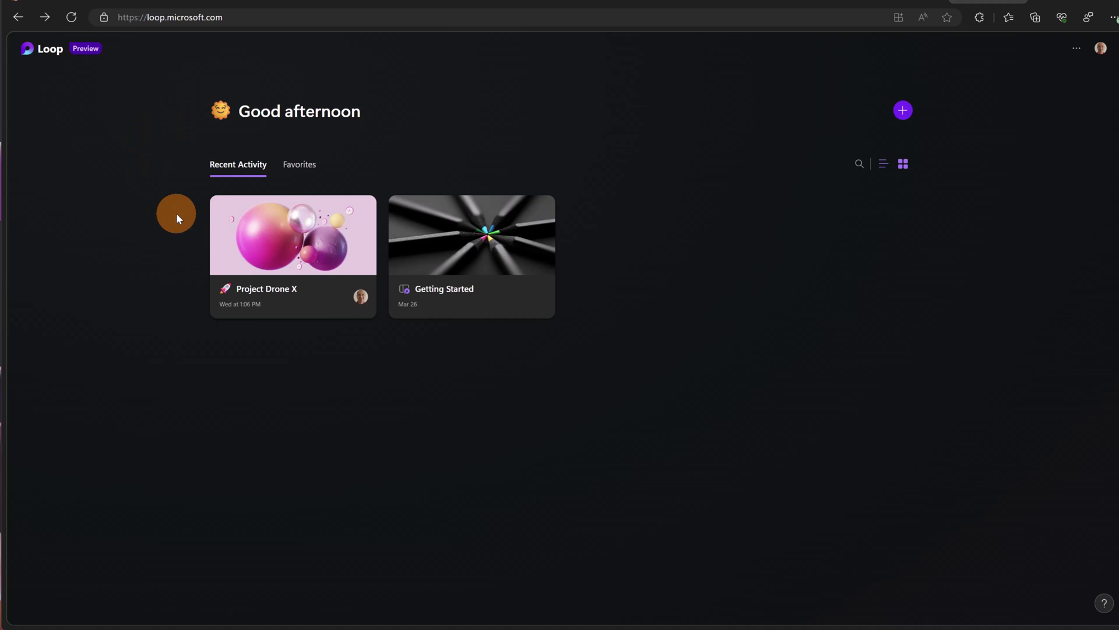
- Create a 'Tasks' page in Project Drone X holding a task list of six pasted tasks
left_click(284, 259)
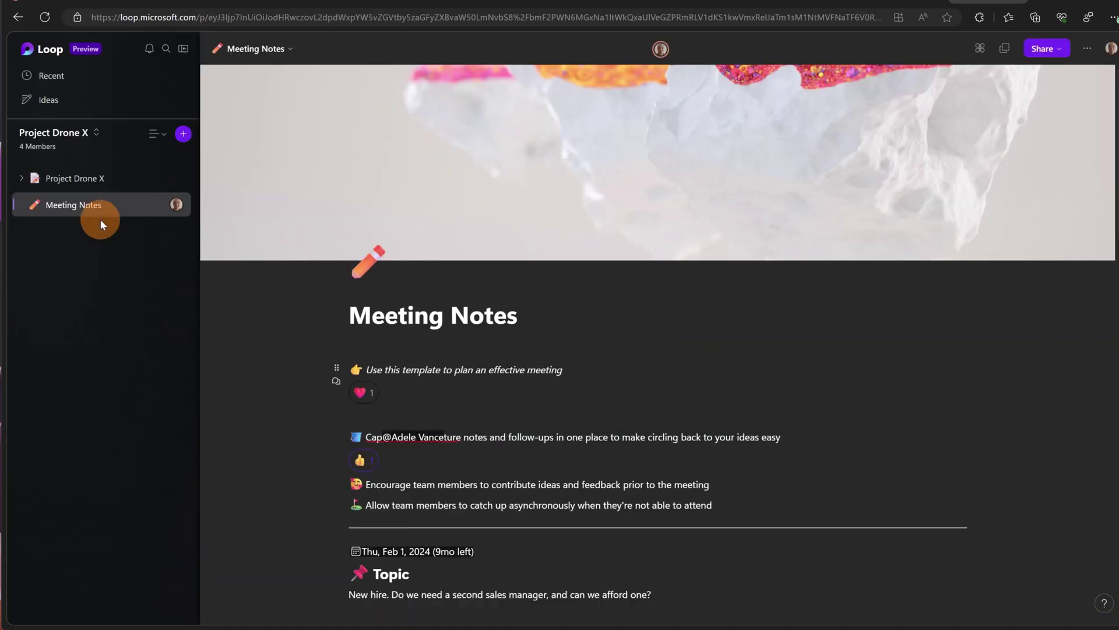
left_click(182, 136)
left_click(206, 159)
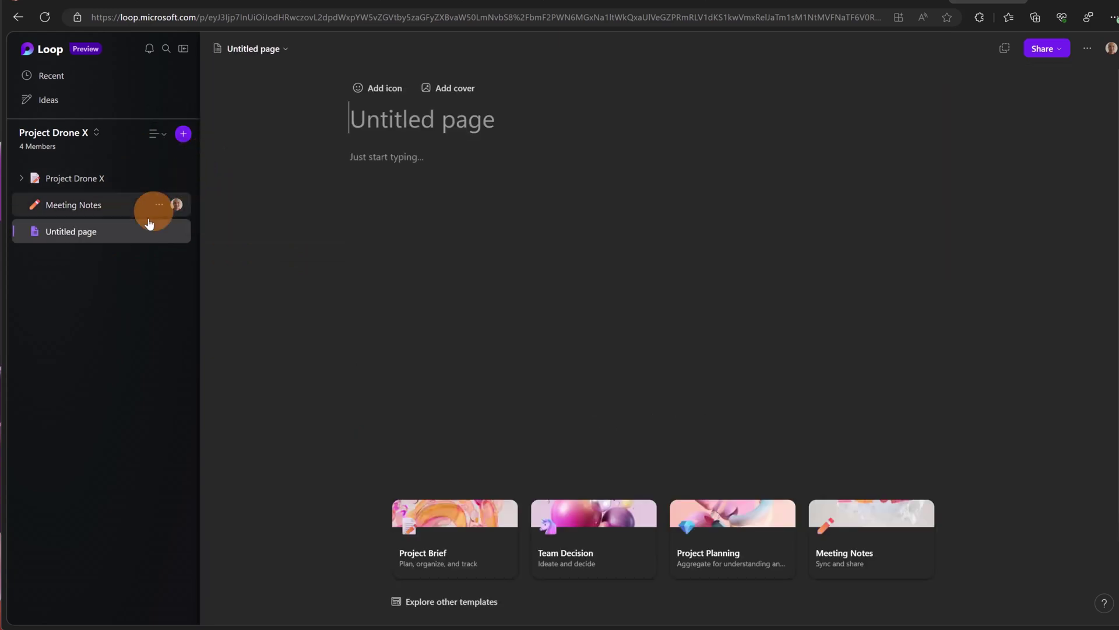
type("Ta")
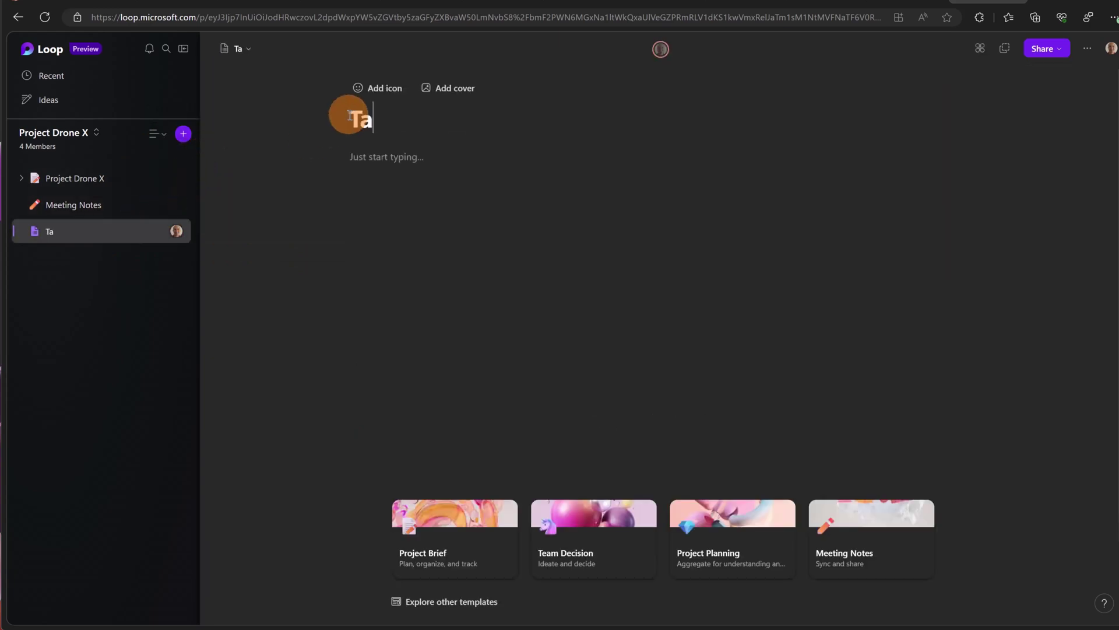
type("sks")
key("Return")
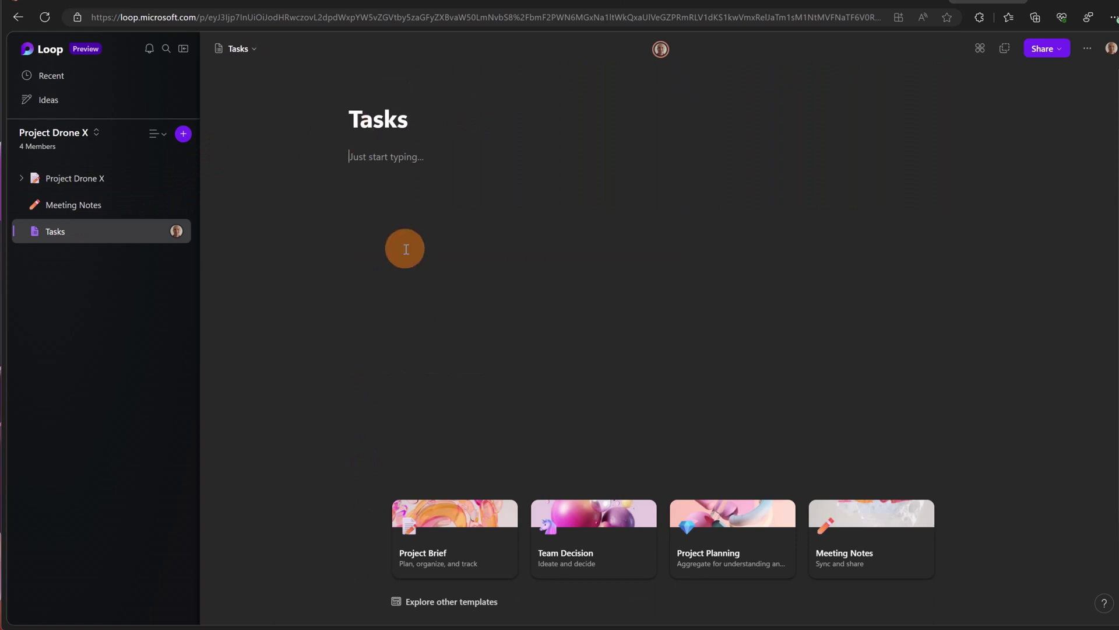
type("/")
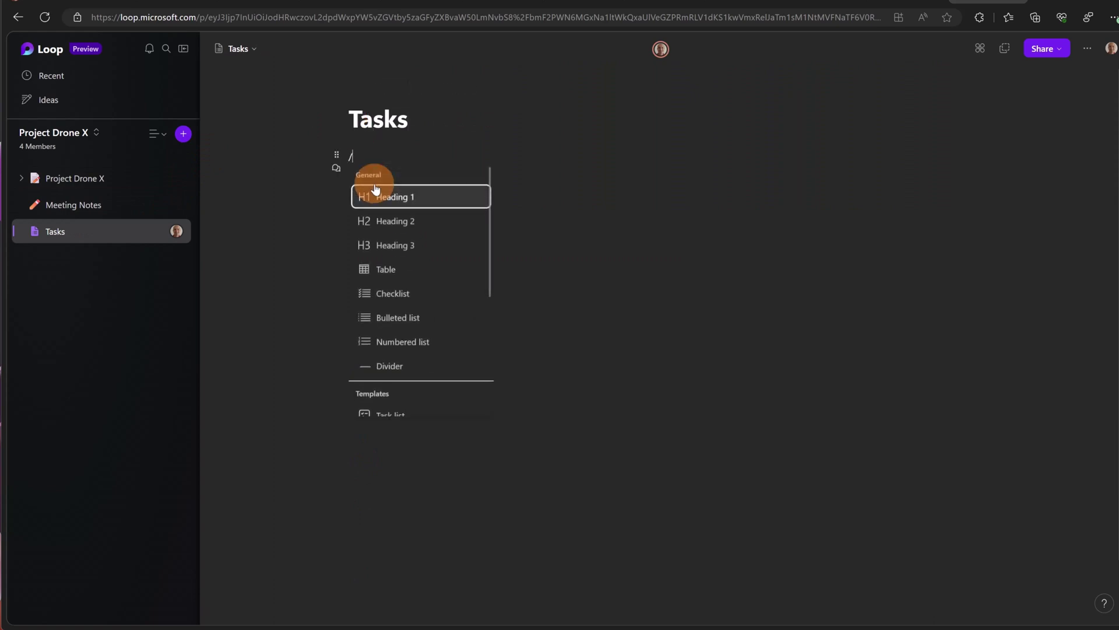
scroll(388, 220, "down", 2)
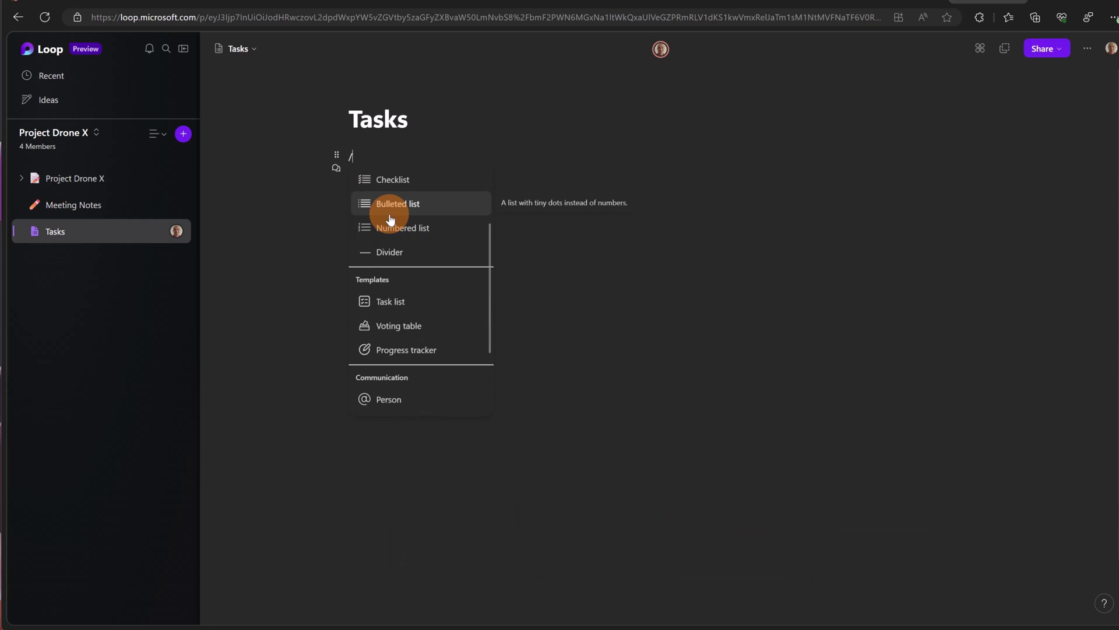
scroll(390, 220, "down", 1)
scroll(390, 219, "down", 2)
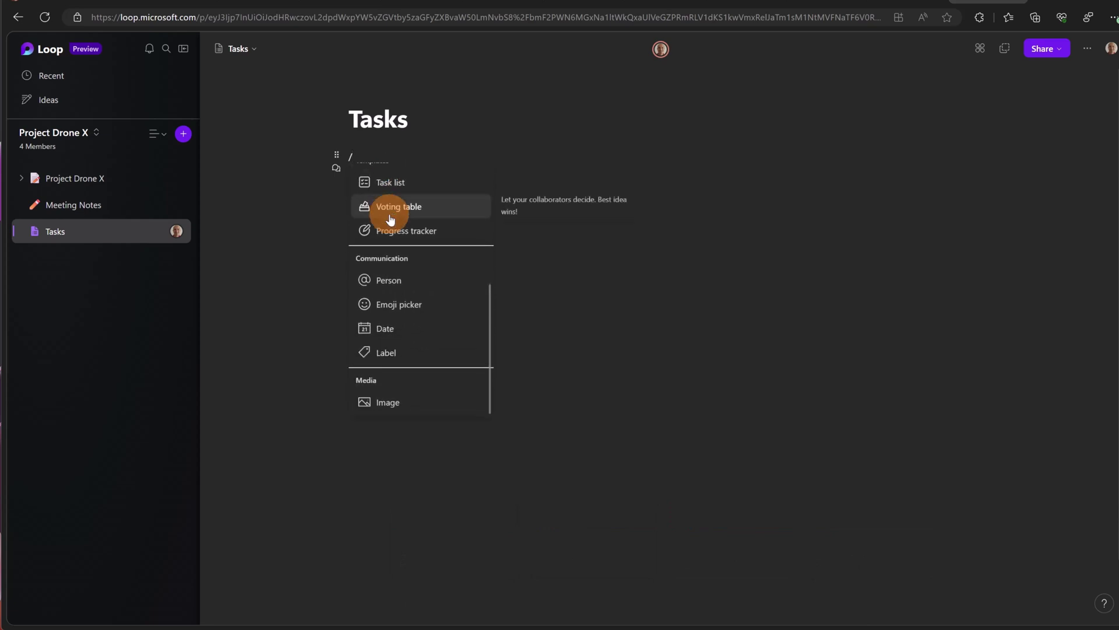
scroll(393, 219, "up", 2)
scroll(395, 219, "up", 1)
left_click(411, 299)
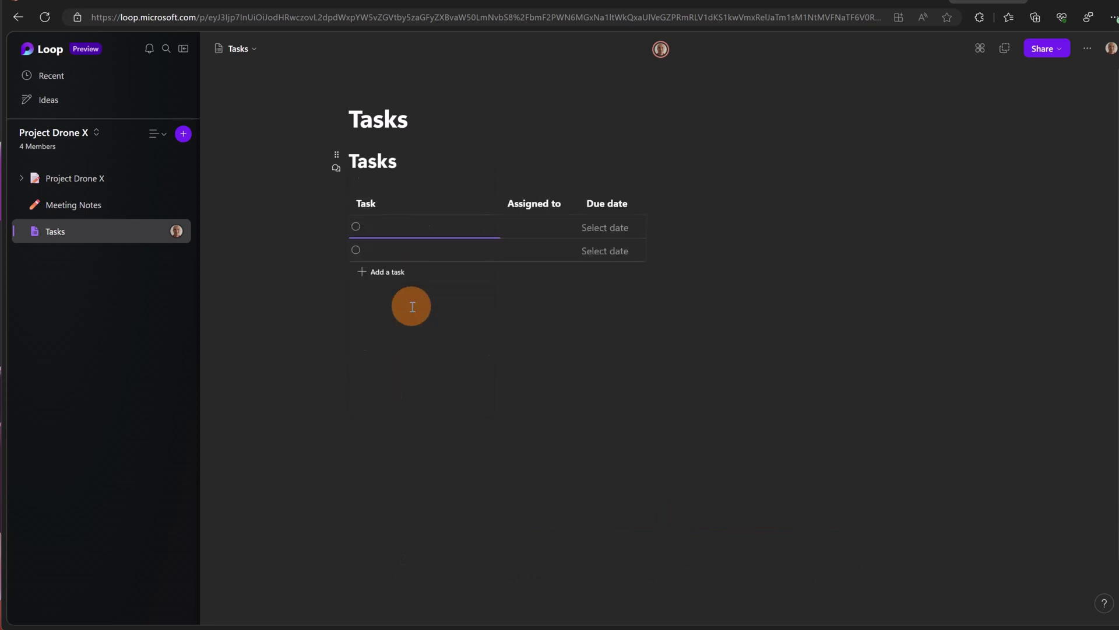
mouse_move(436, 229)
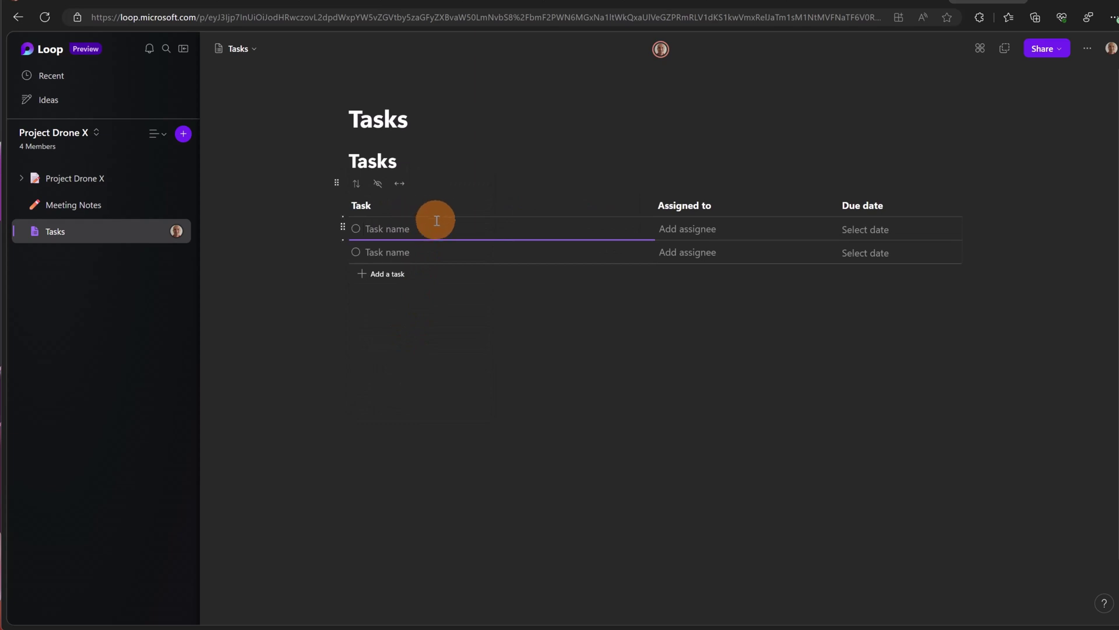
type("Arrange Scrum Meetings Project Kick-Off PowerPoint for onboarding Welcome to the teams members Defining Responsibilities Organize a Workshop")
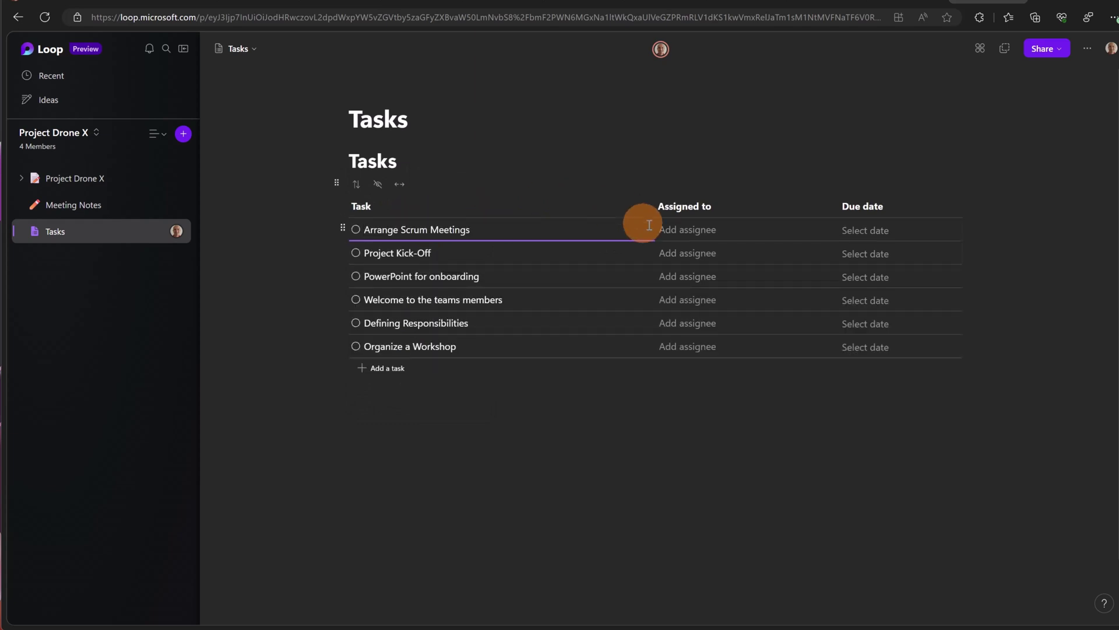
- Assign suggested people to Arrange Scrum Meetings, Project Kick-Off, PowerPoint for onboarding and Welcome tasks
left_click(687, 230)
type("nest")
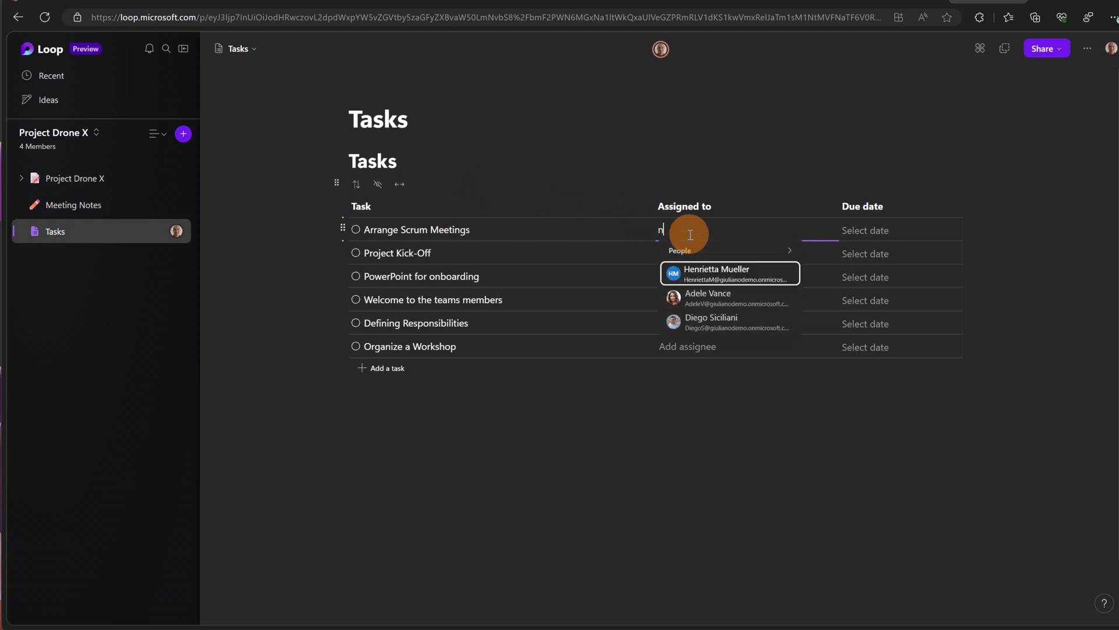
left_click(707, 272)
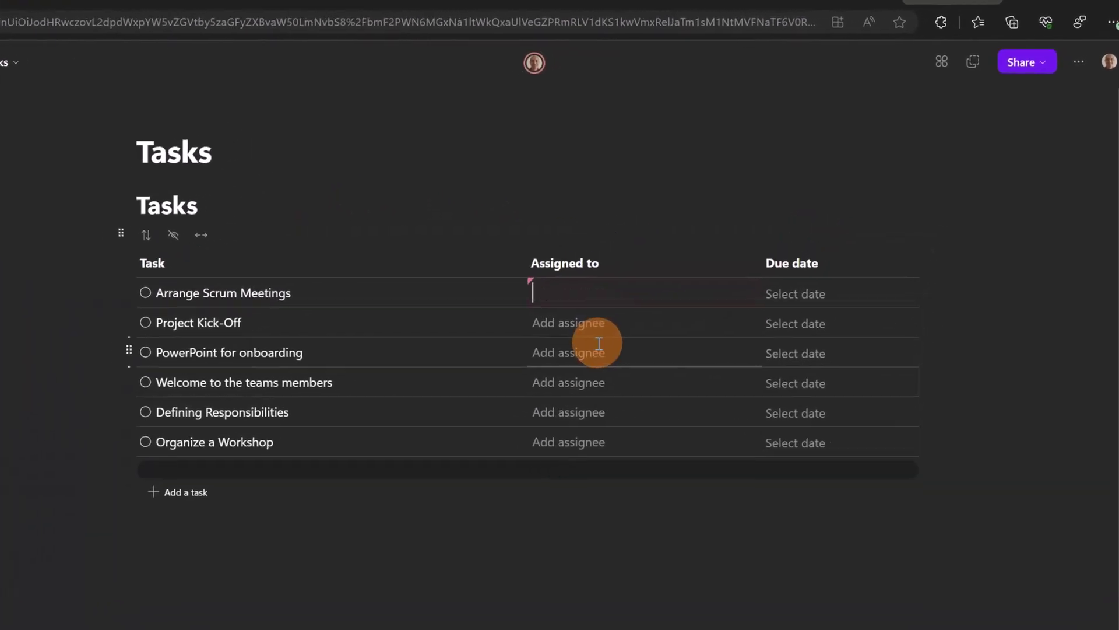
left_click(599, 330)
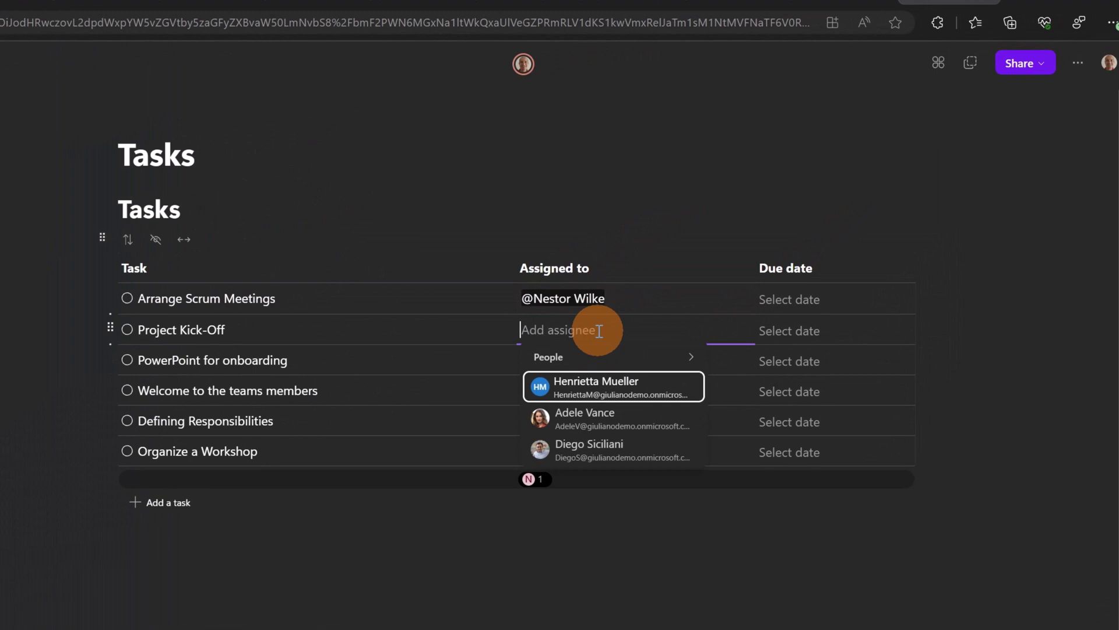
left_click(600, 385)
left_click(613, 365)
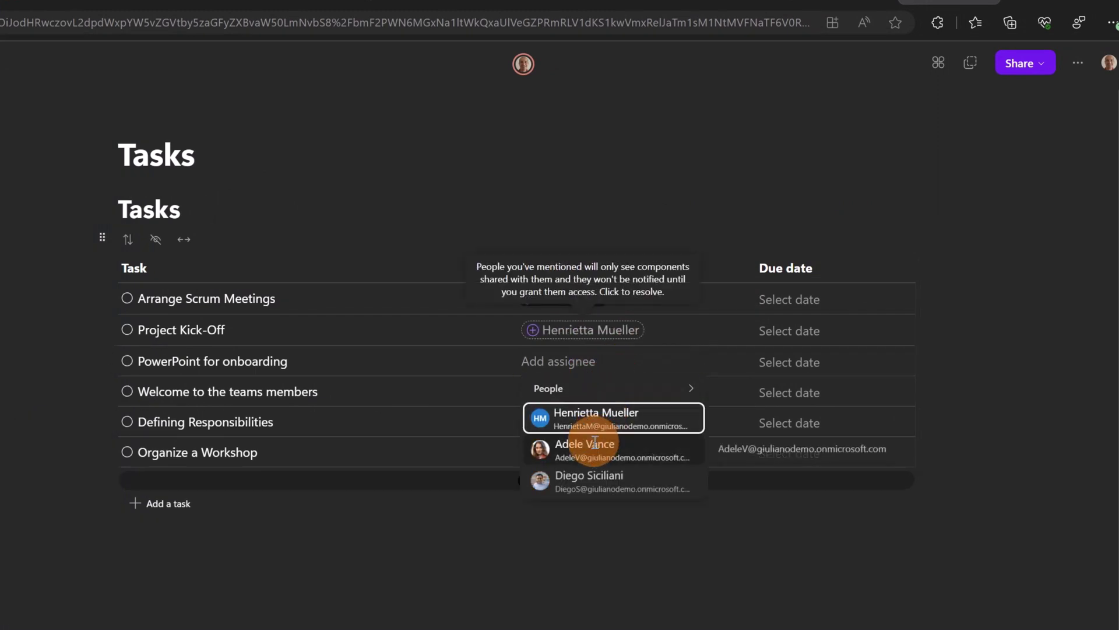
left_click(600, 448)
left_click(610, 397)
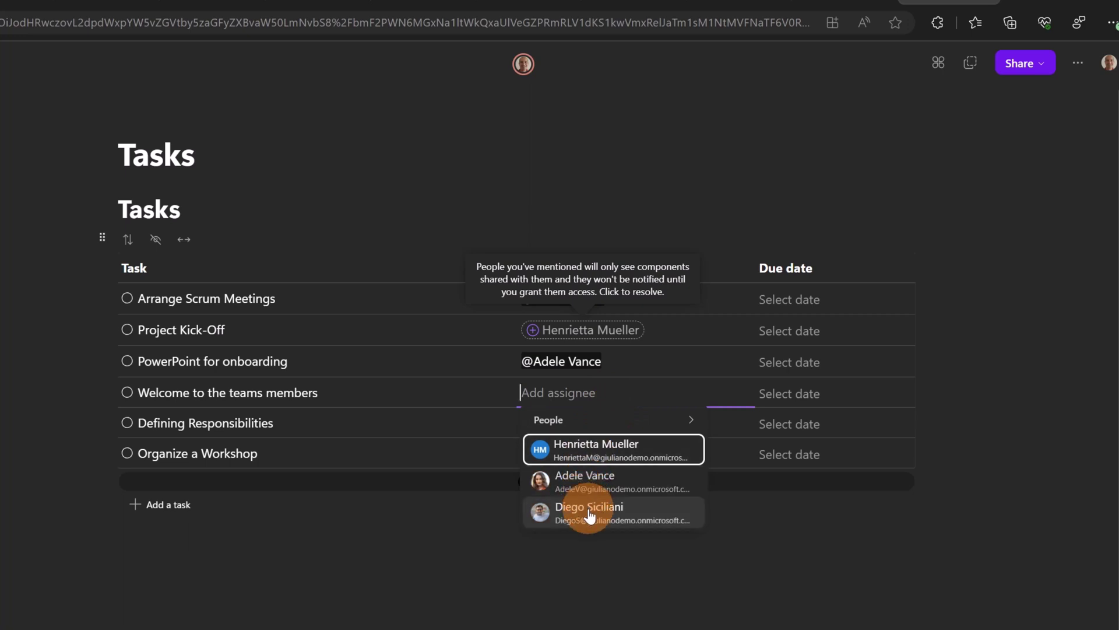
left_click(585, 445)
- Assign a searched colleague to Defining Responsibilities, Organize a Workshop, and Project Kick-Off
left_click(626, 434)
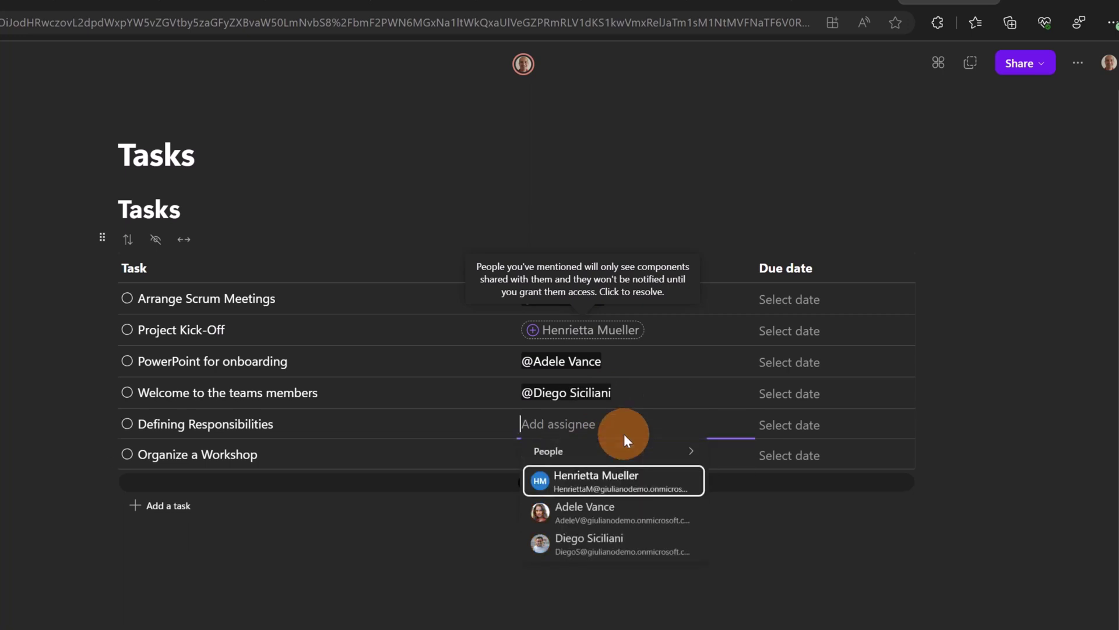
type("giuliano")
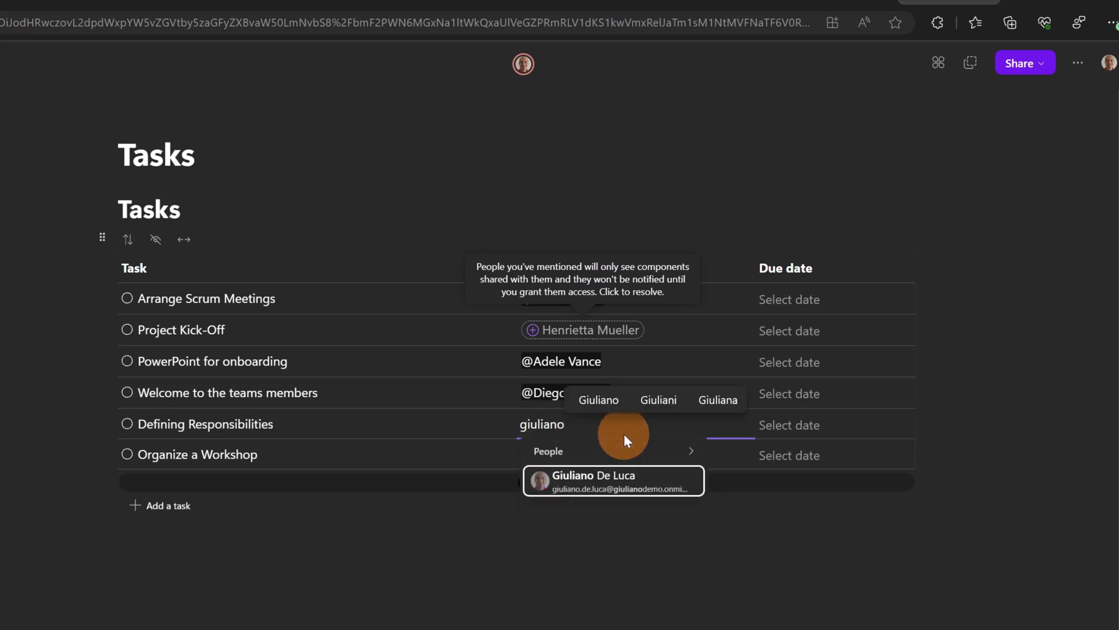
left_click(612, 479)
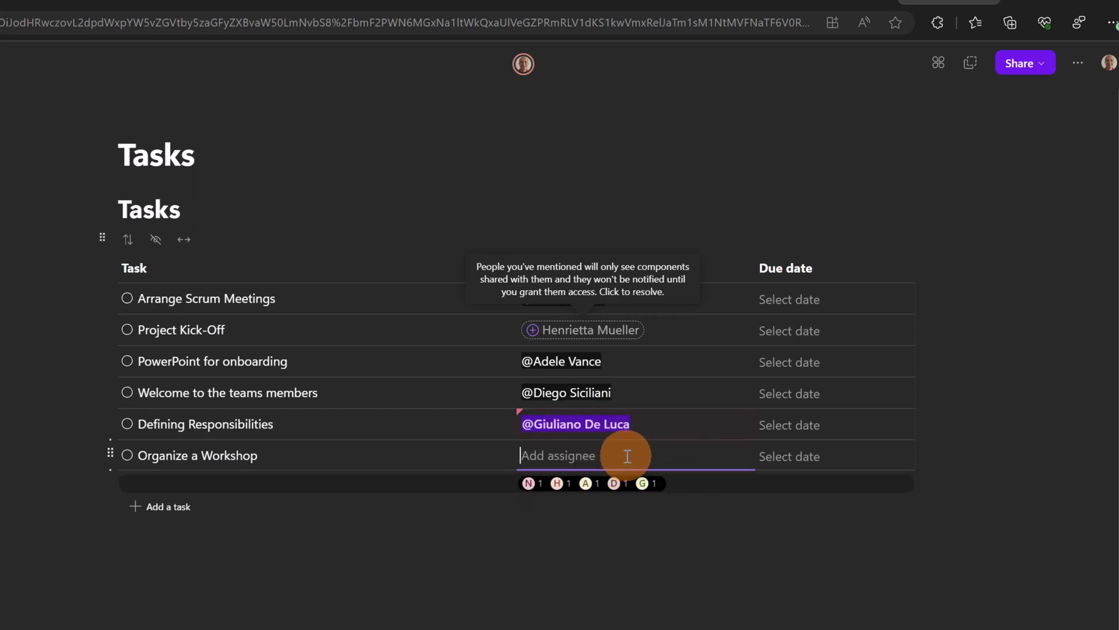
left_click(549, 455)
type("gi")
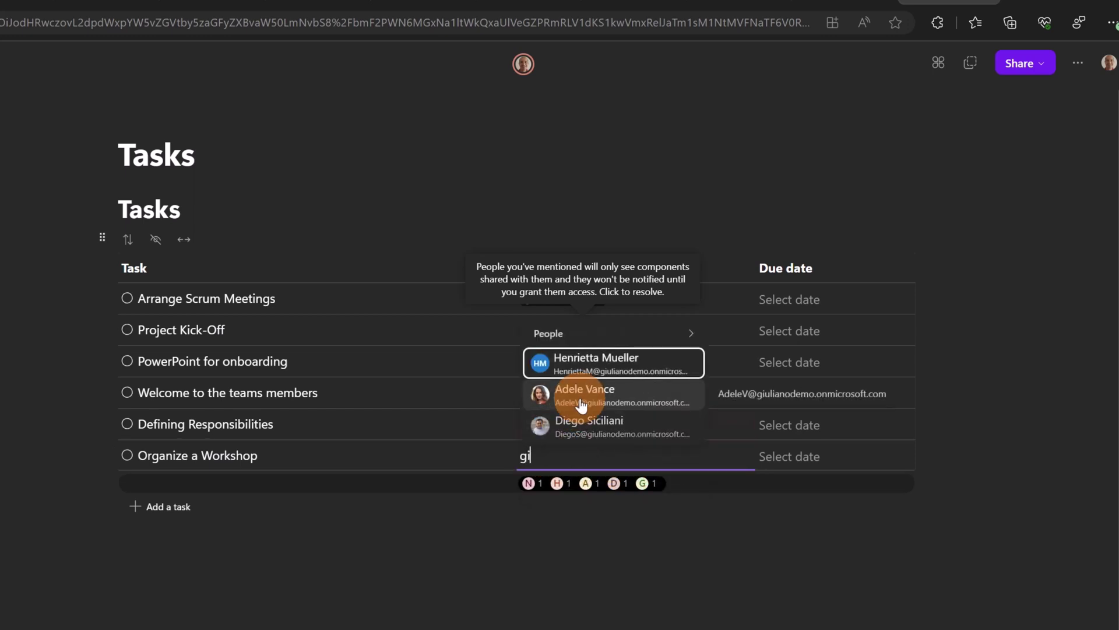
type("uli")
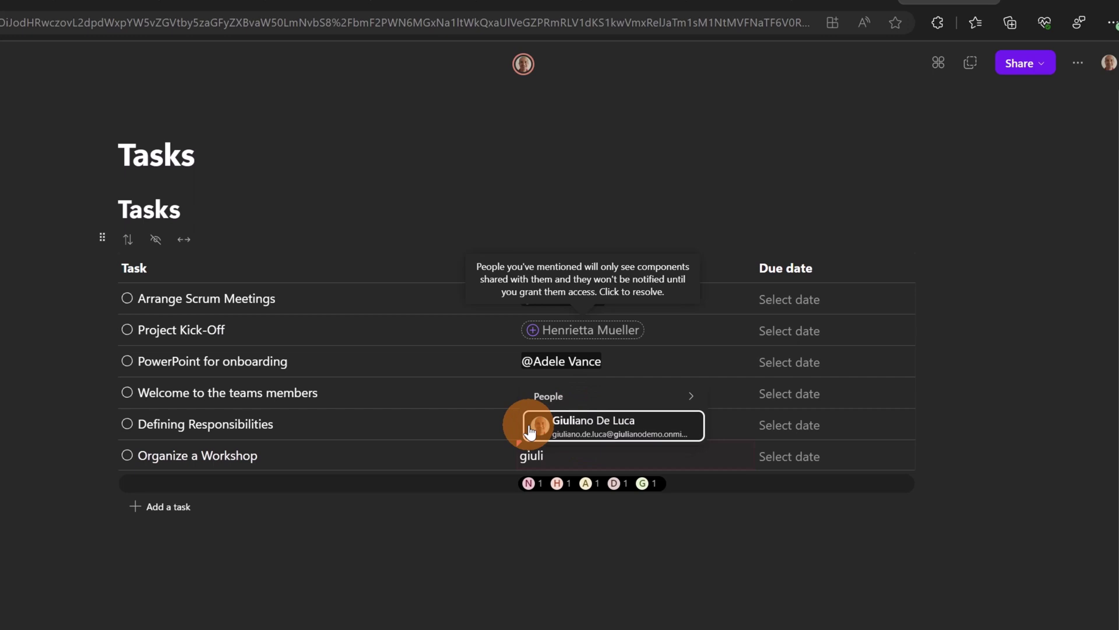
left_click(568, 426)
left_click(656, 331)
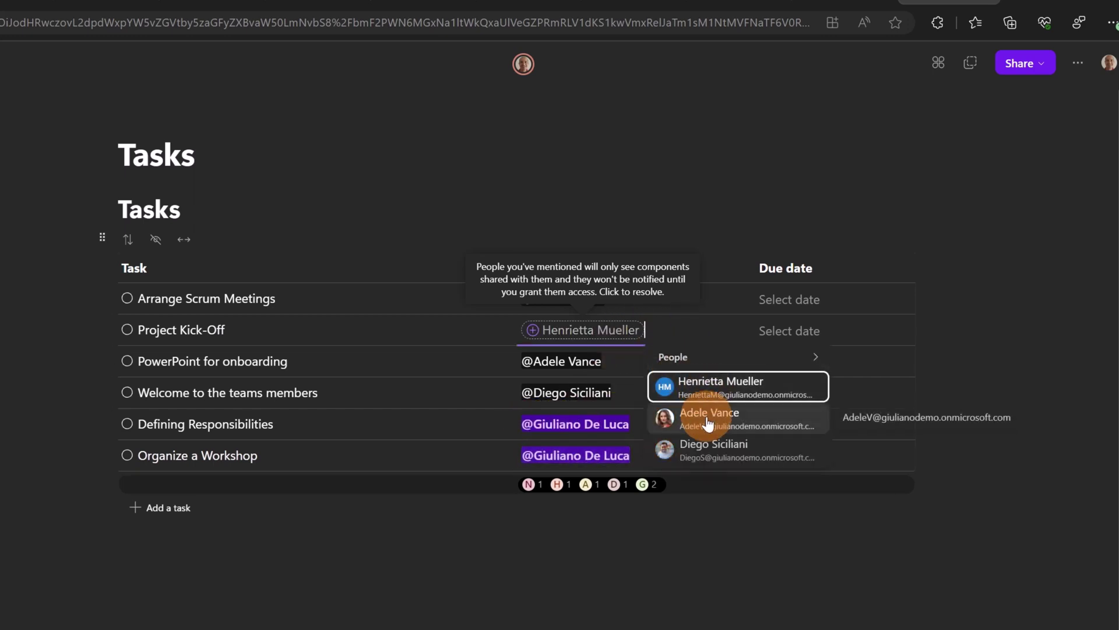
type("giu")
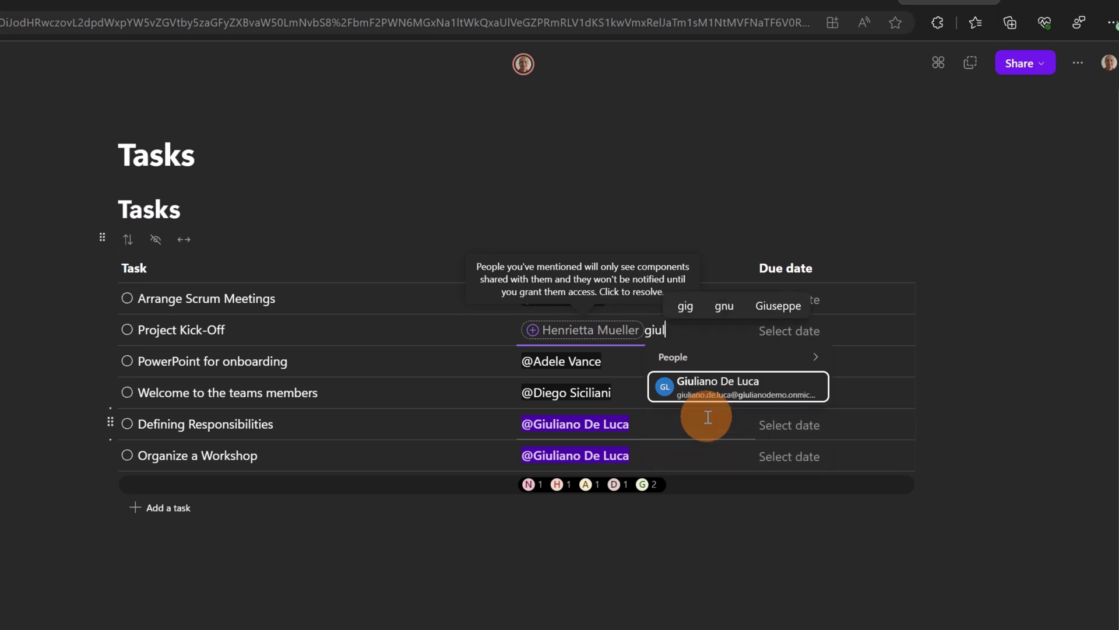
type("l")
left_click(721, 385)
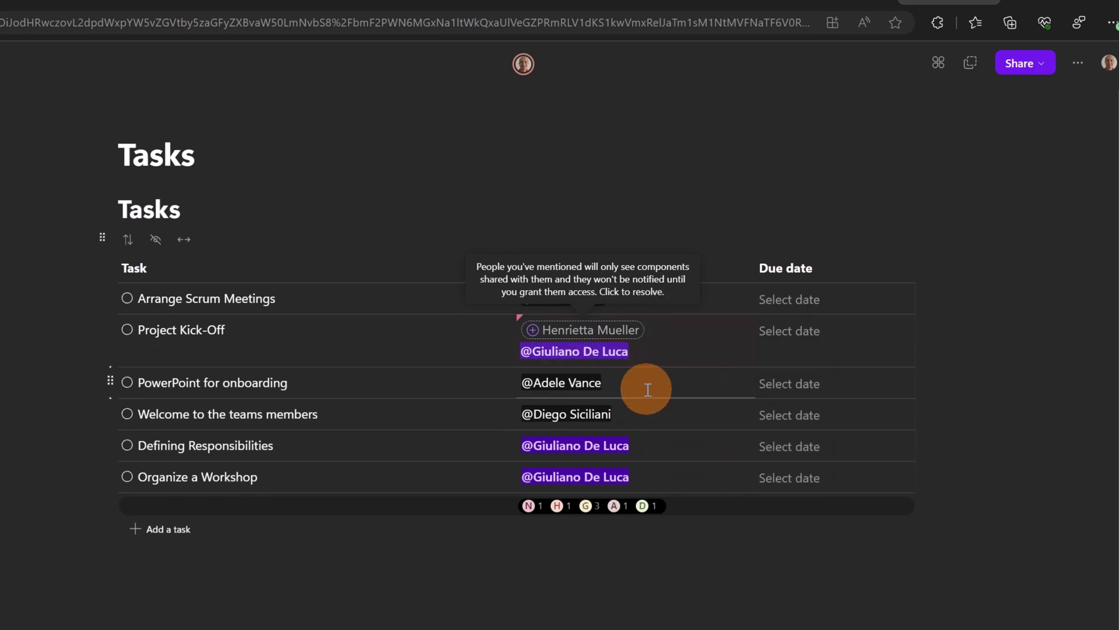
left_click(821, 297)
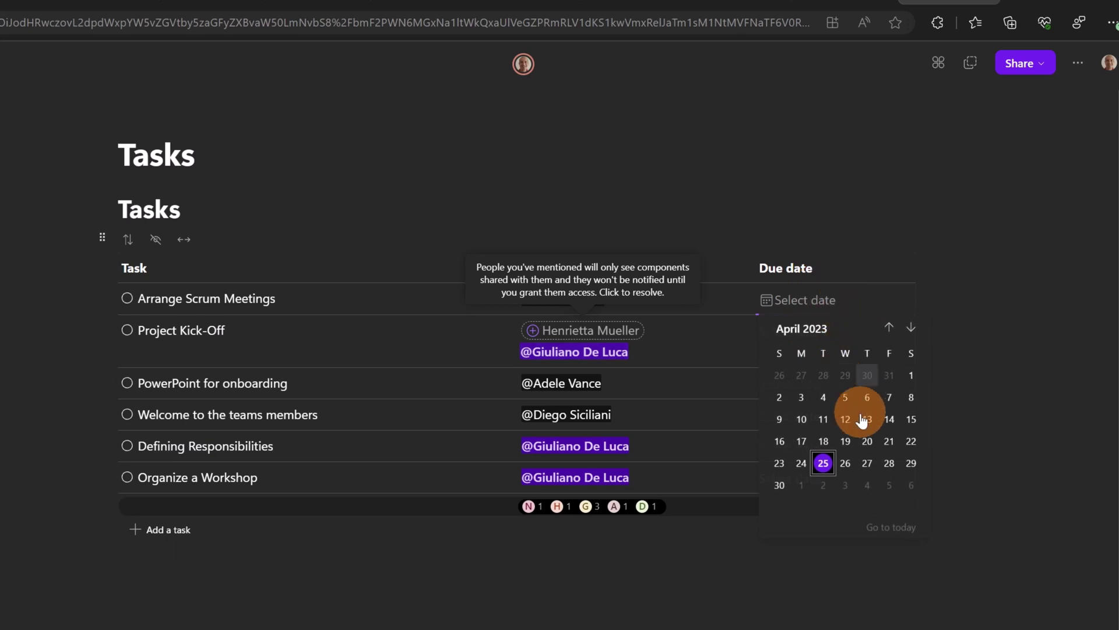
- Set due dates: Arrange Scrum Meetings April 30, Project Kick-Off May 17, PowerPoint May 3
left_click(779, 486)
left_click(800, 333)
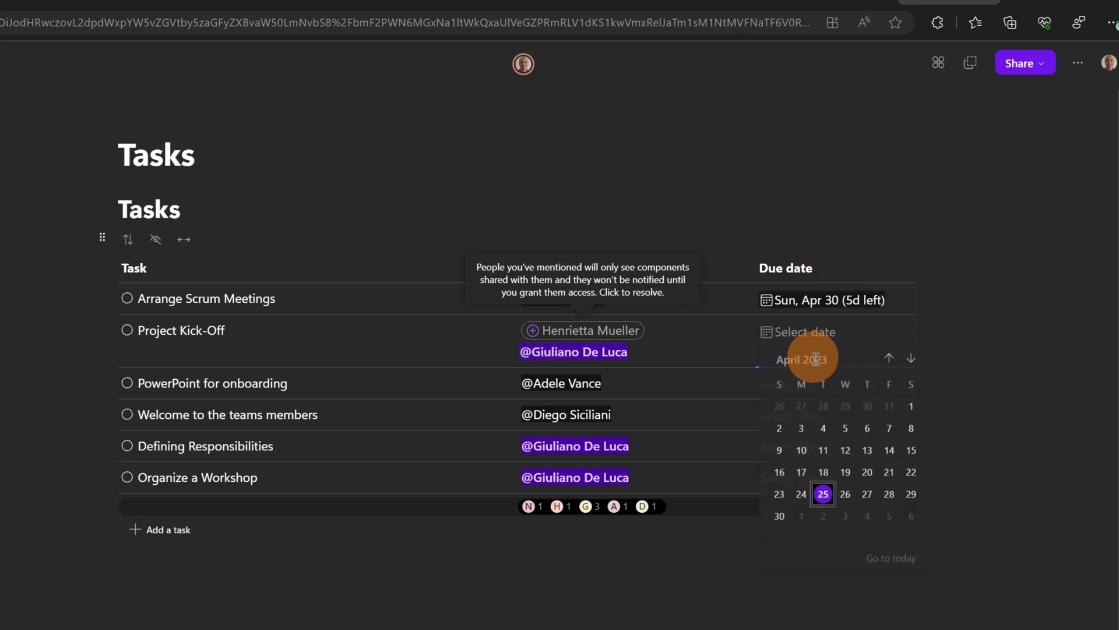
left_click(911, 360)
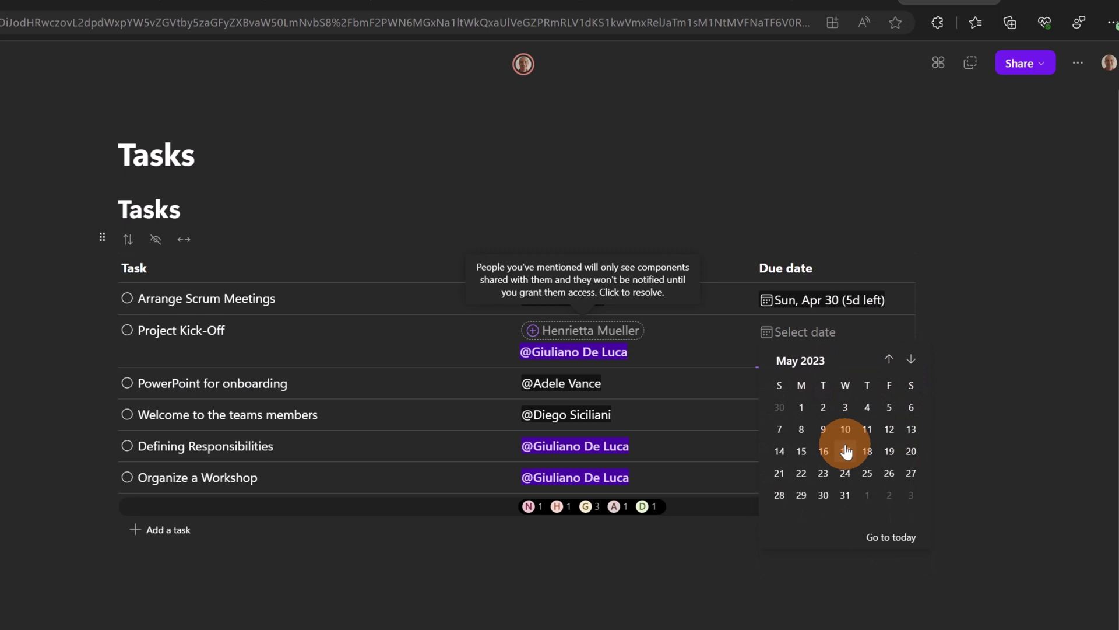
left_click(846, 466)
left_click(835, 385)
left_click(911, 411)
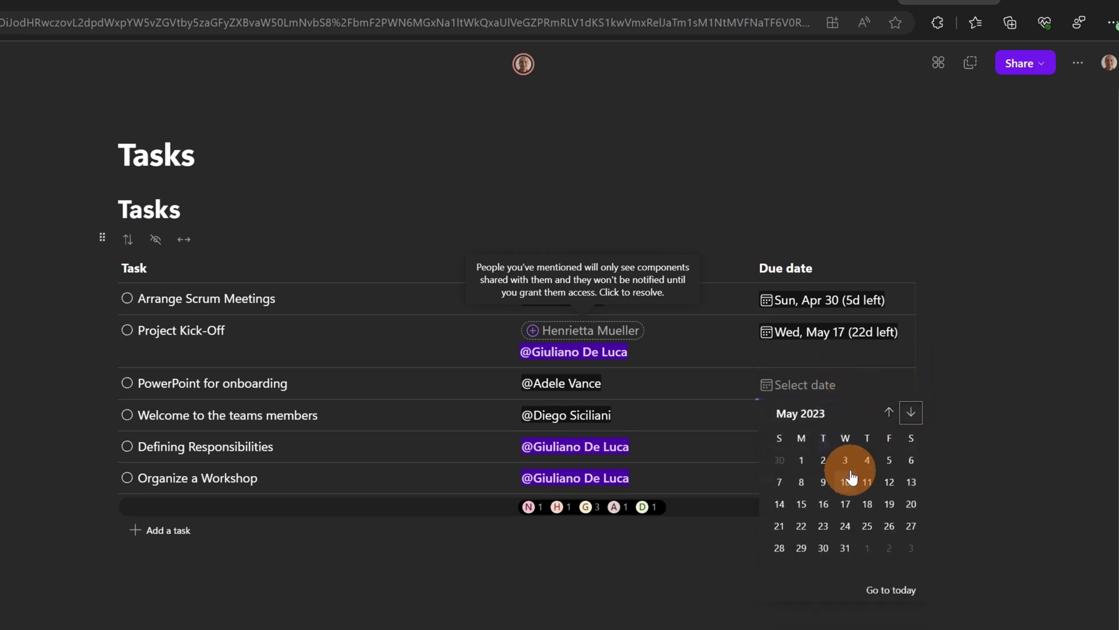
left_click(845, 461)
- Date Defining Responsibilities May 17, Welcome tomorrow, Organize a Workshop April 30, then sync
left_click(866, 442)
left_click(910, 474)
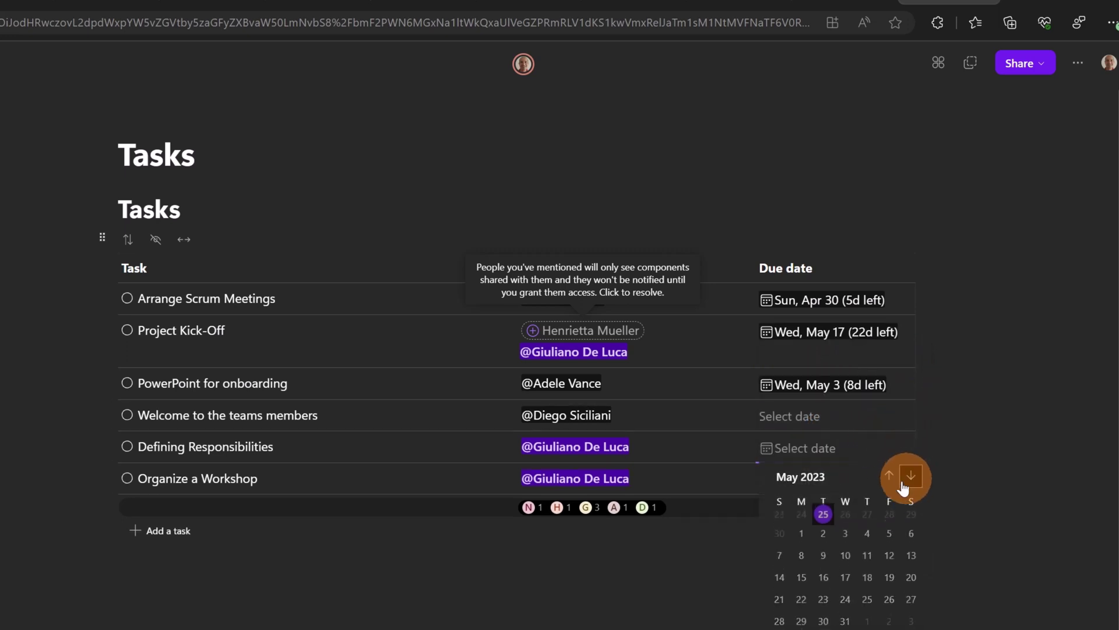
left_click(846, 573)
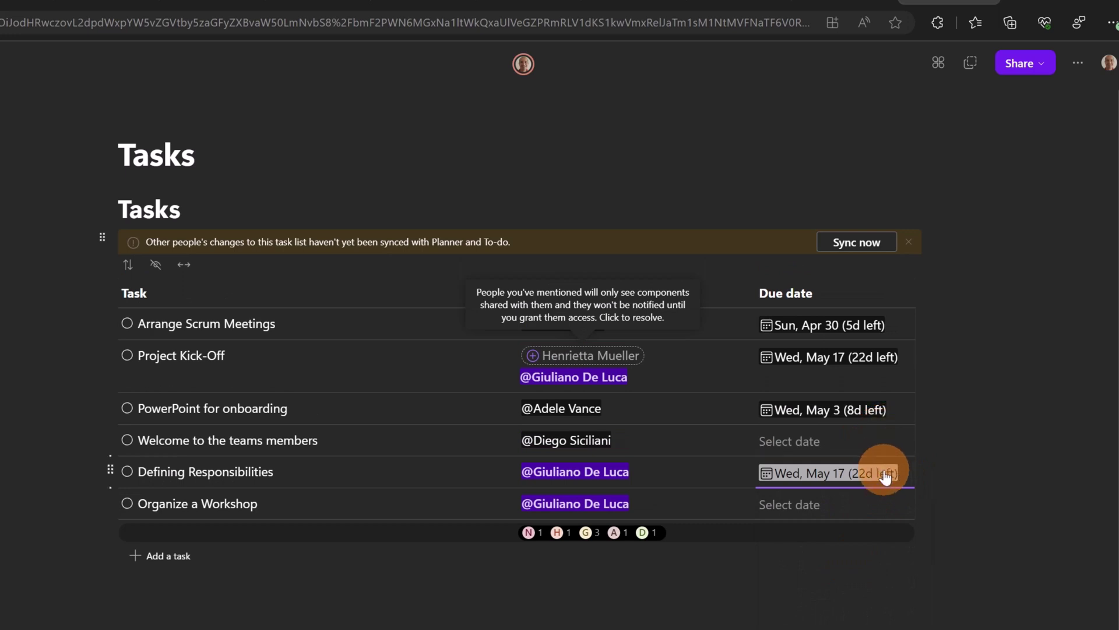
left_click(814, 442)
left_click(845, 605)
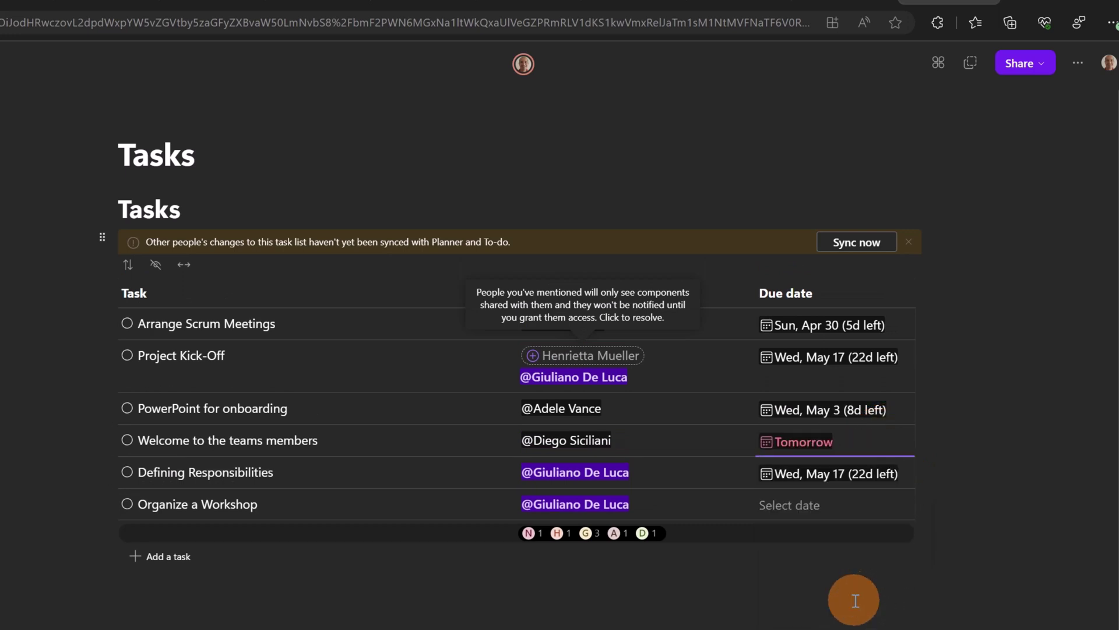
left_click(866, 511)
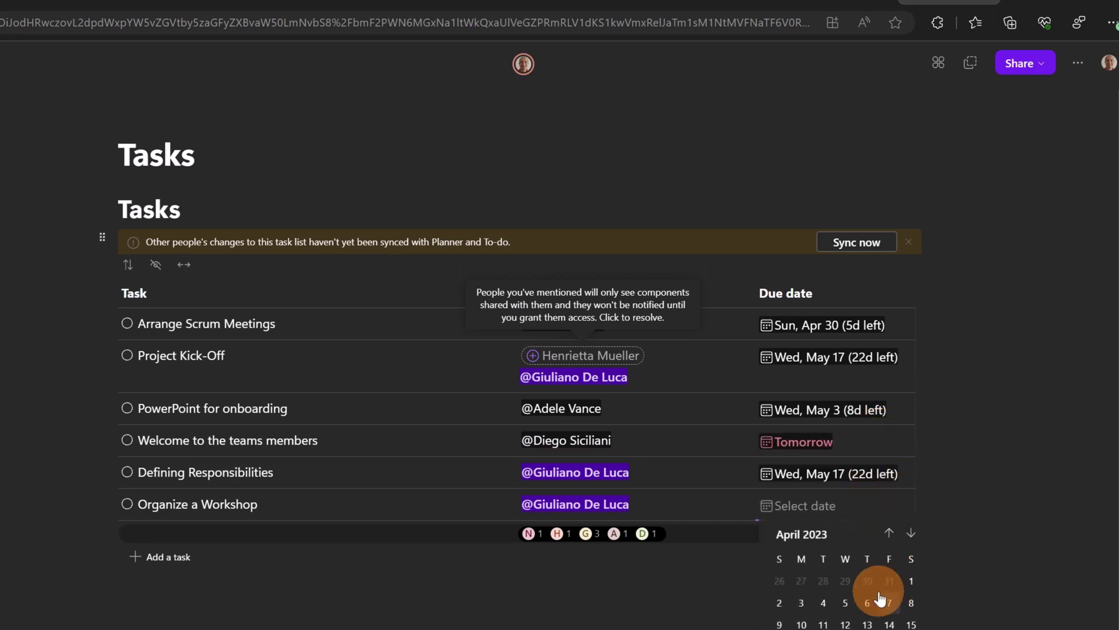
left_click(779, 629)
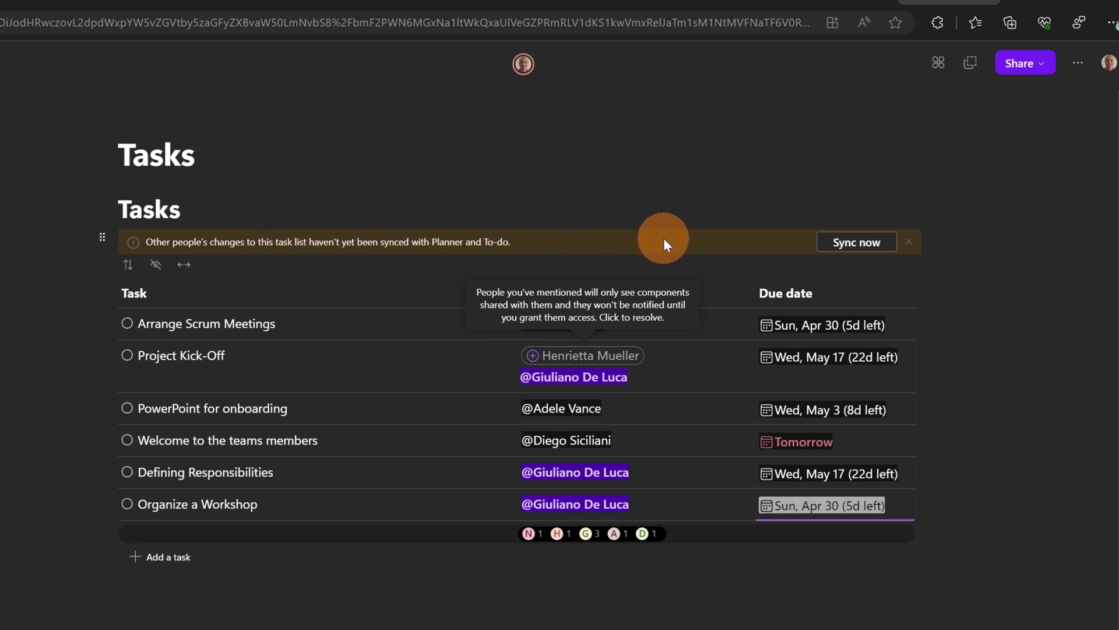
left_click(869, 247)
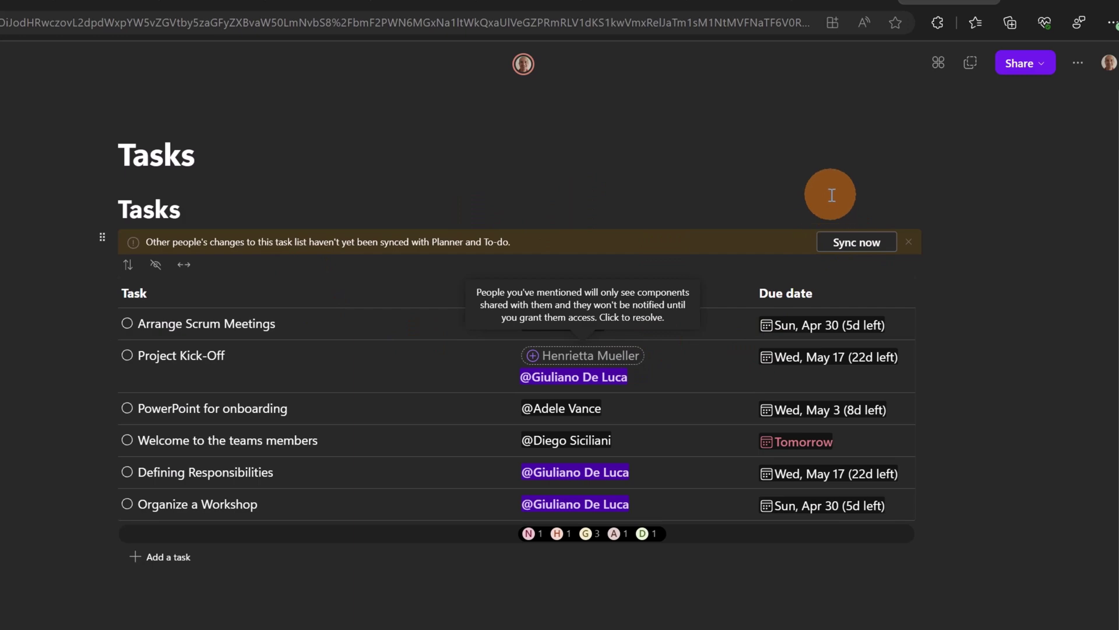
left_click(846, 244)
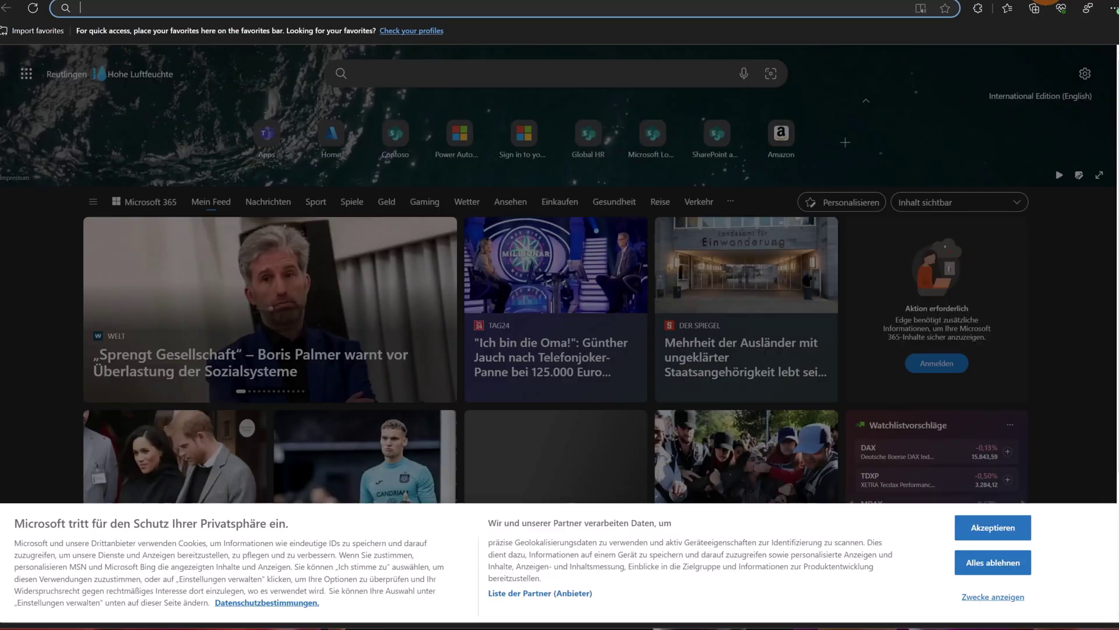
- In a new tab, go to office.com and open Planner from the app launcher
left_click(1047, 2)
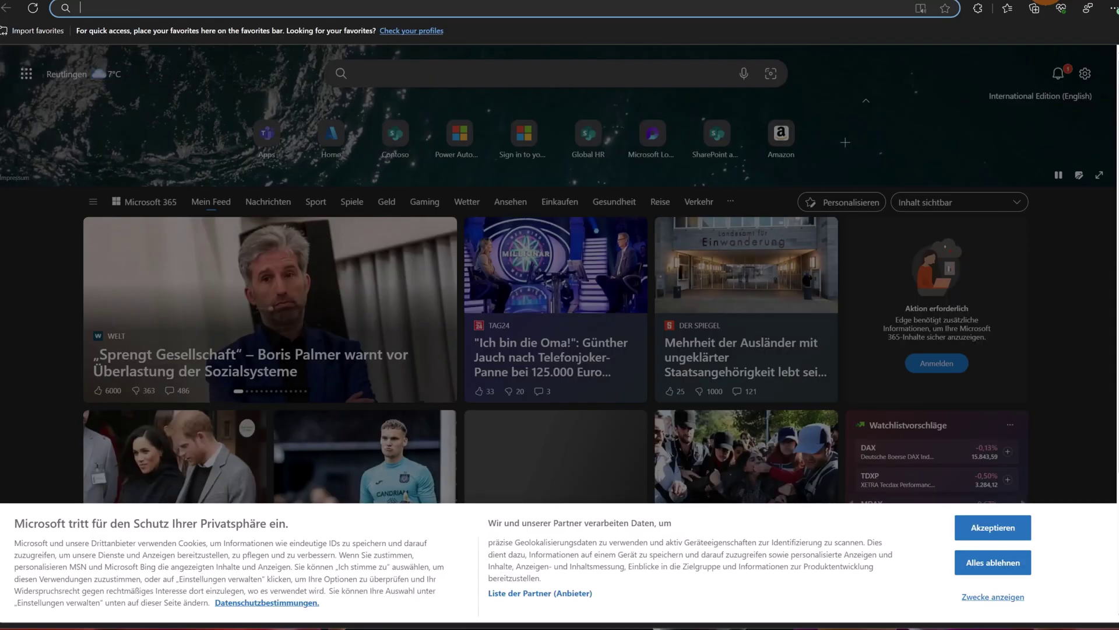
type("office")
key("Return")
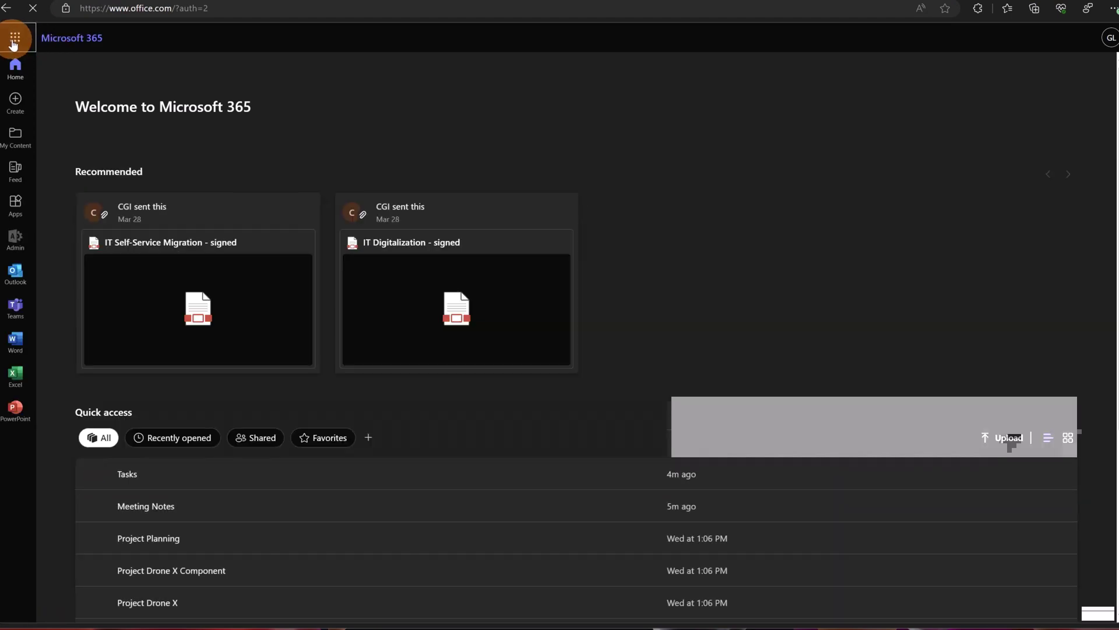
left_click(14, 41)
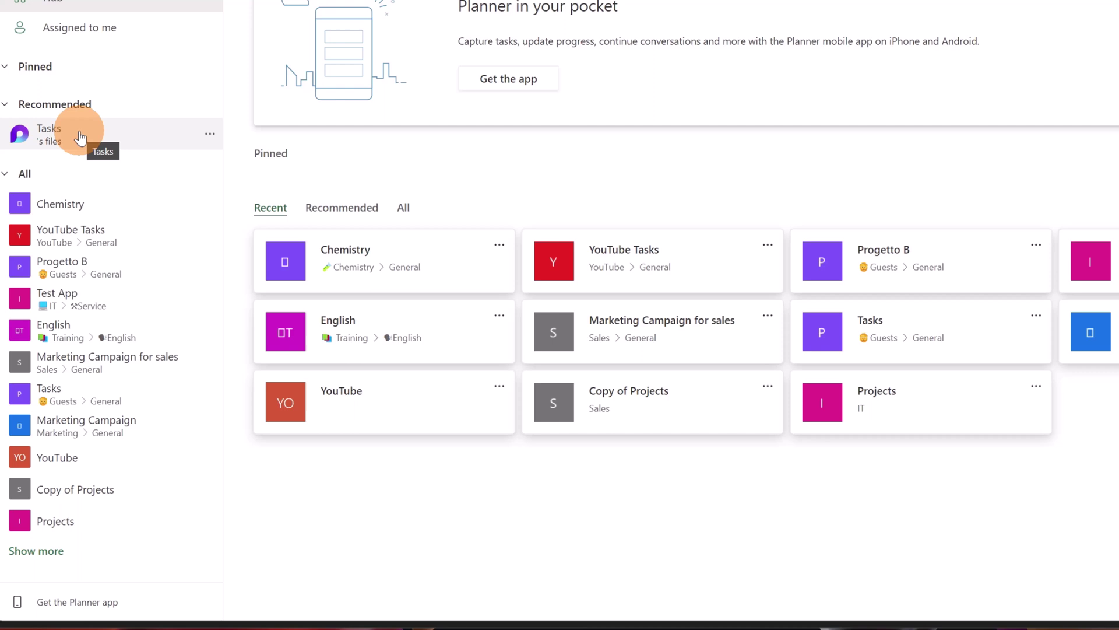
- Open the recommended Tasks plan's board to check the six Loop tasks
left_click(80, 136)
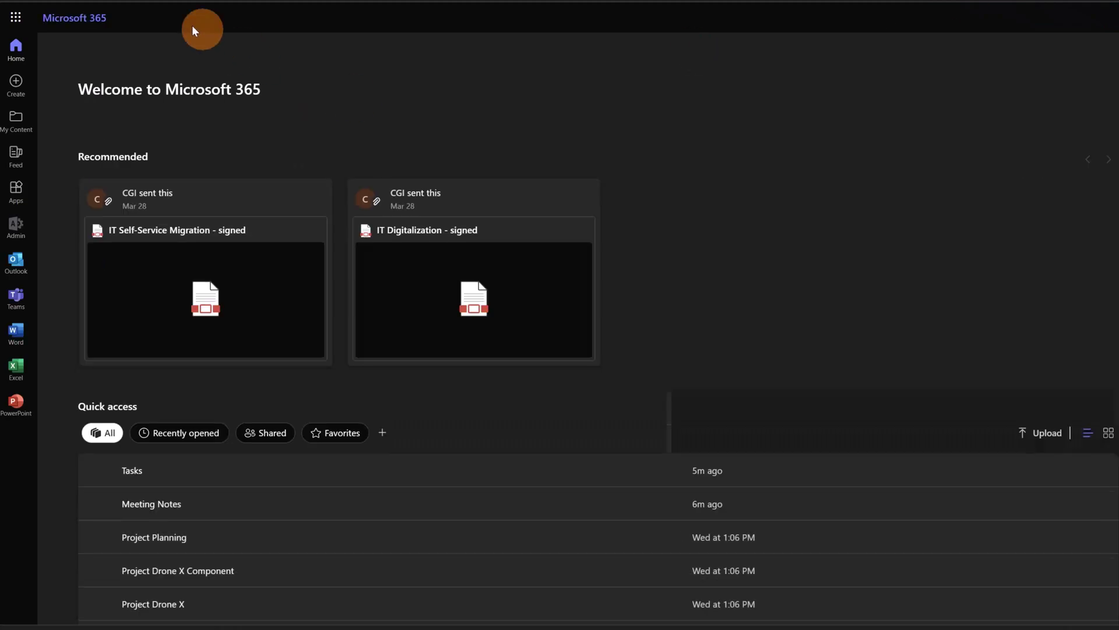
- Open To Do from the app launcher, view Assigned to me, and dismiss the tip
left_click(15, 16)
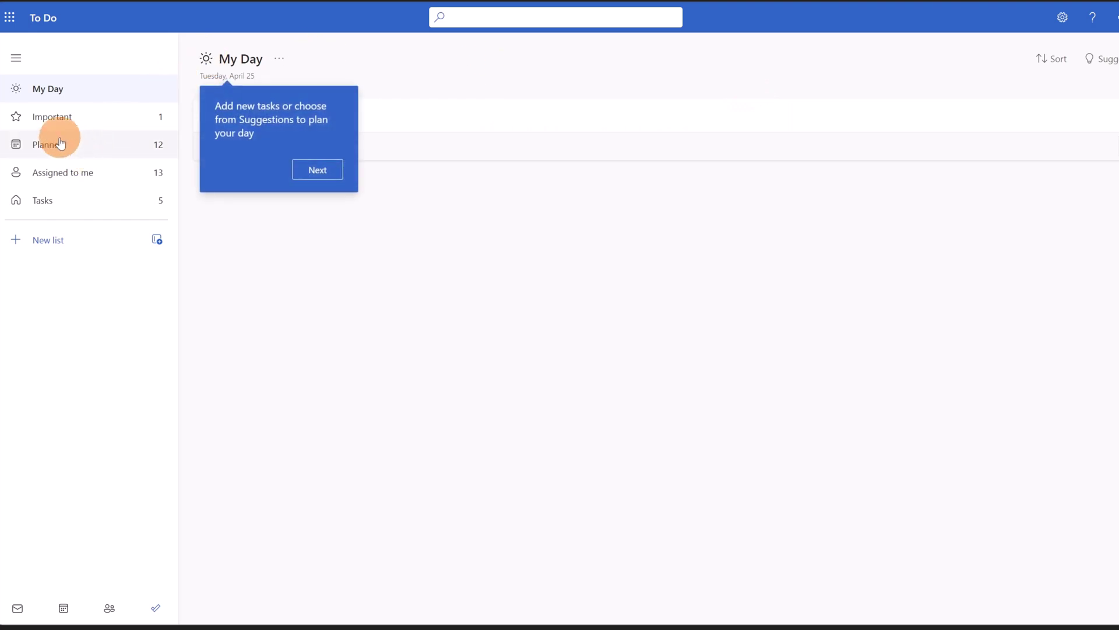
left_click(57, 172)
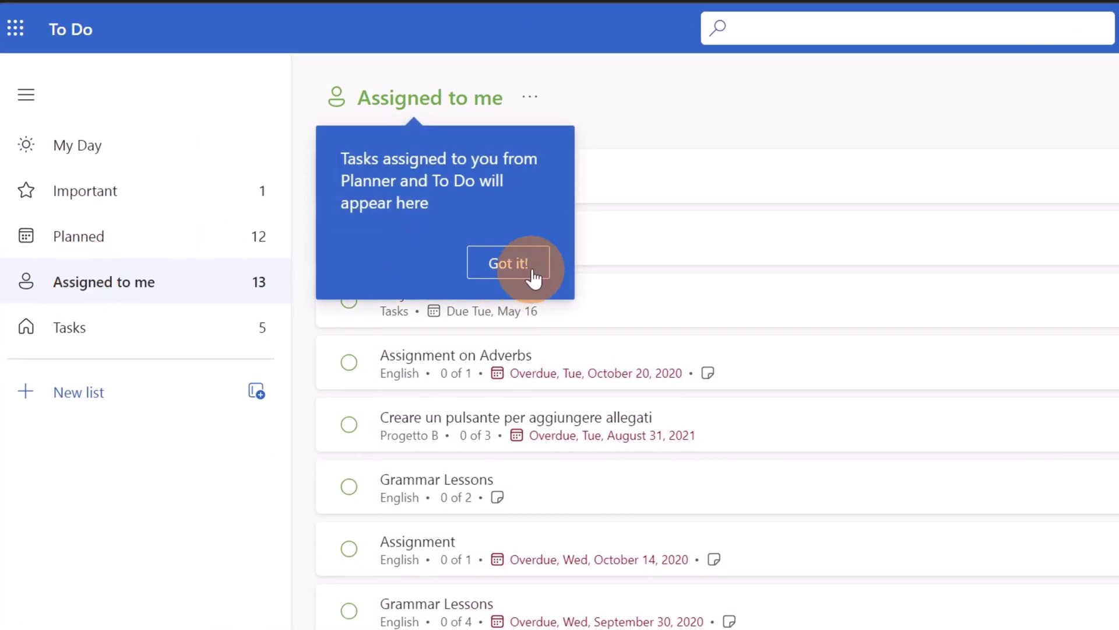
left_click(520, 267)
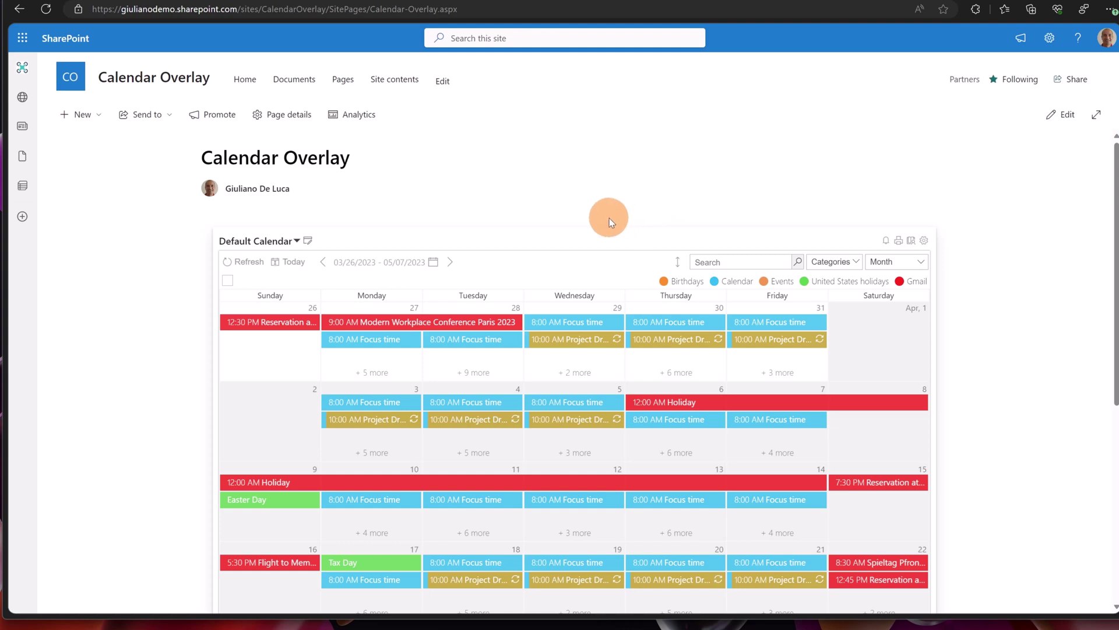
scroll(610, 218, "down", 1)
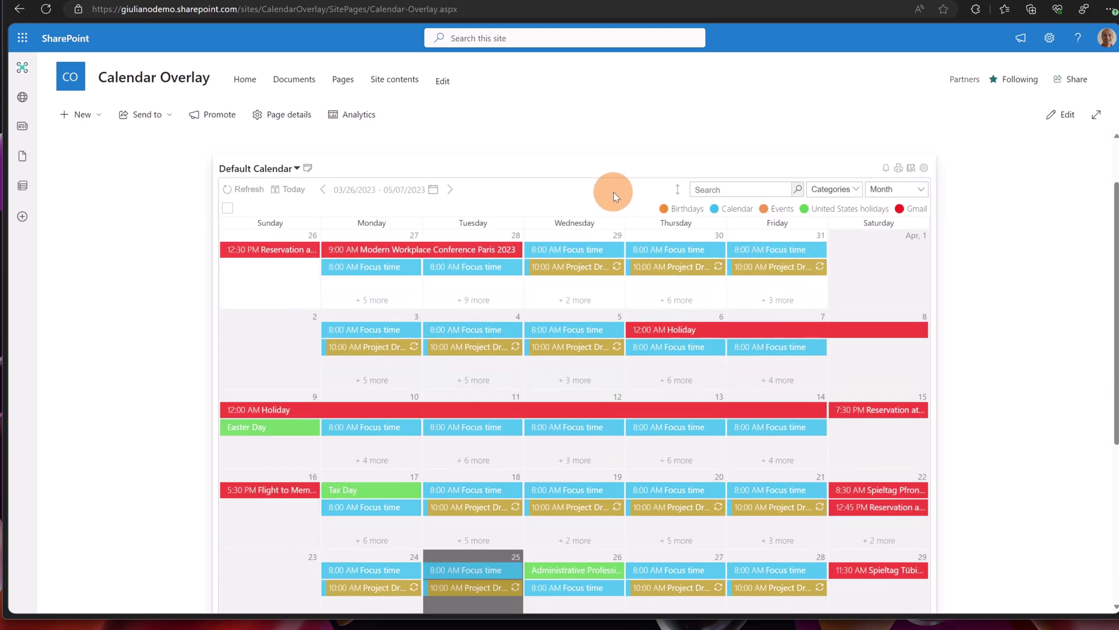
scroll(613, 192, "up", 1)
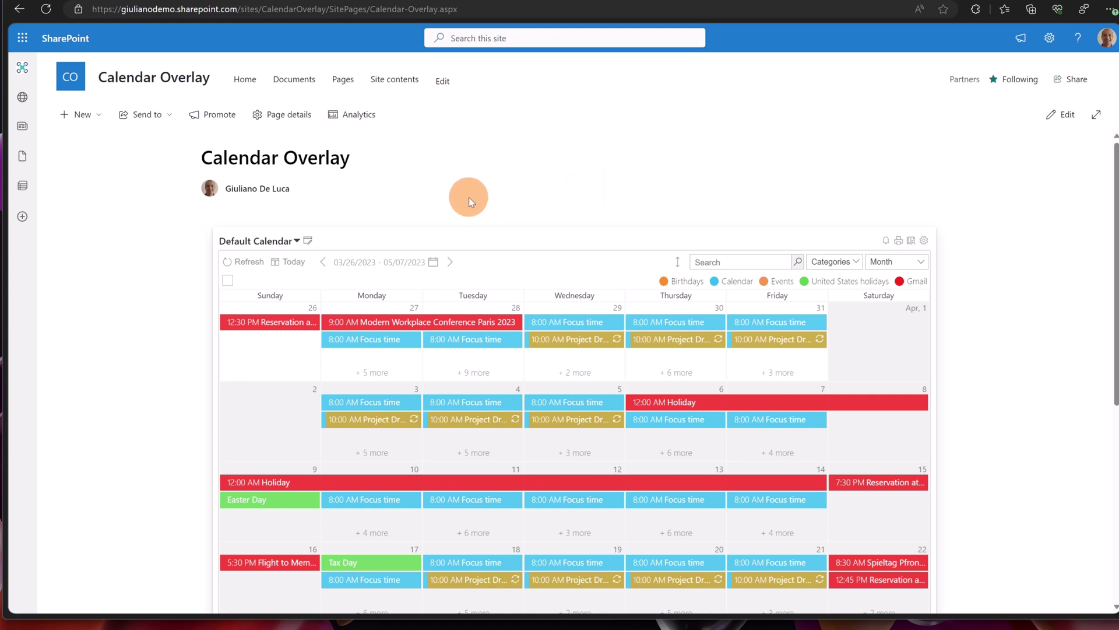
scroll(632, 201, "down", 1)
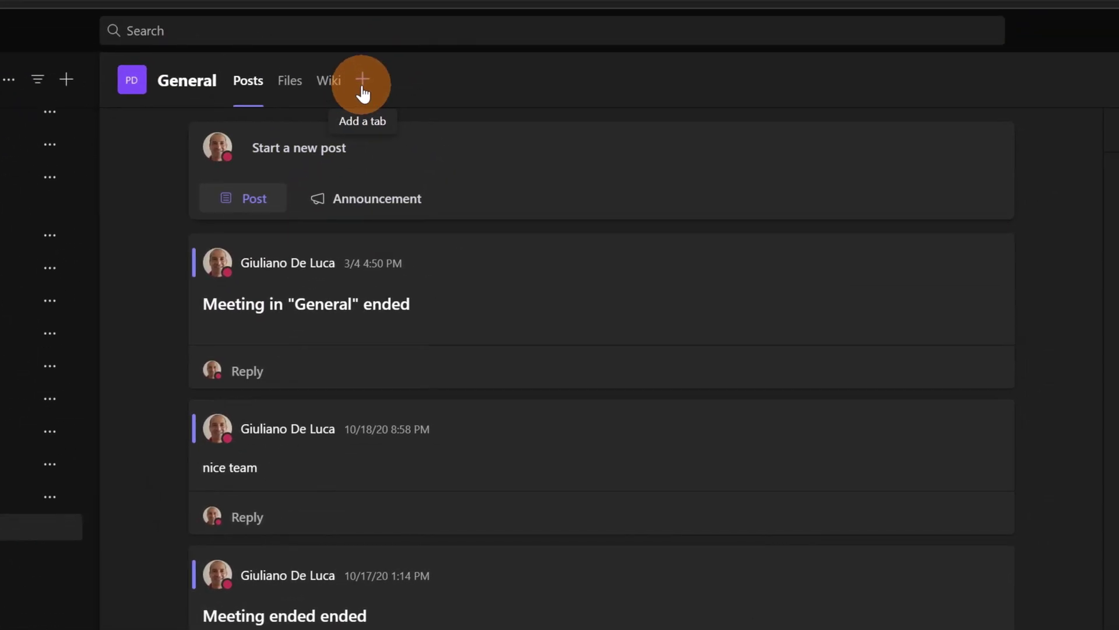
- Add a Virto Calendar tab to the General channel using Default Calendar, and save it
left_click(362, 81)
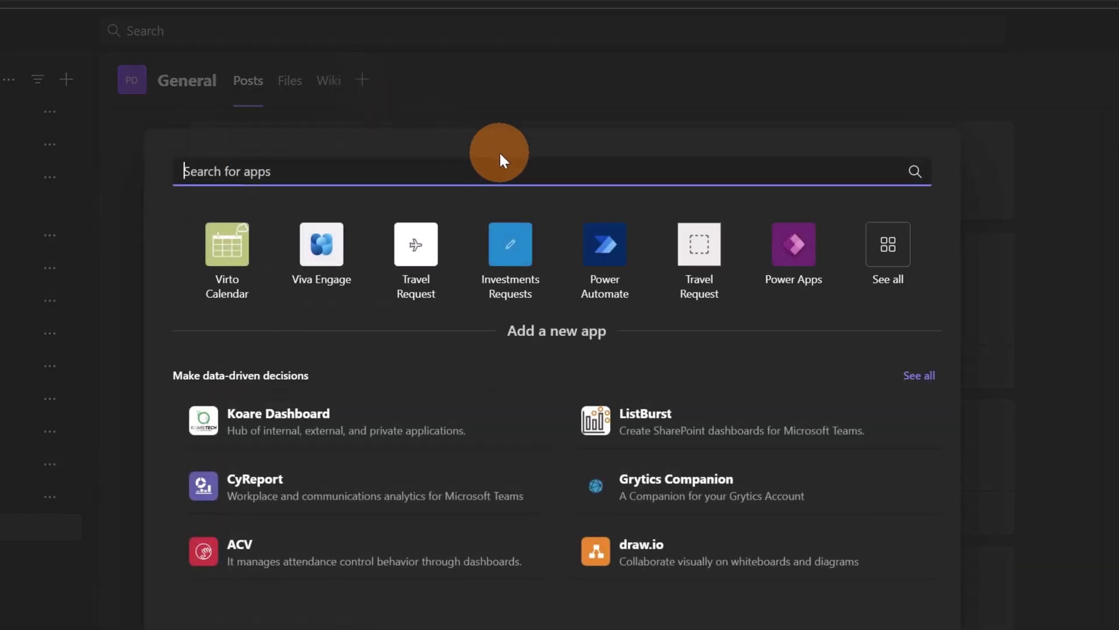
left_click(225, 264)
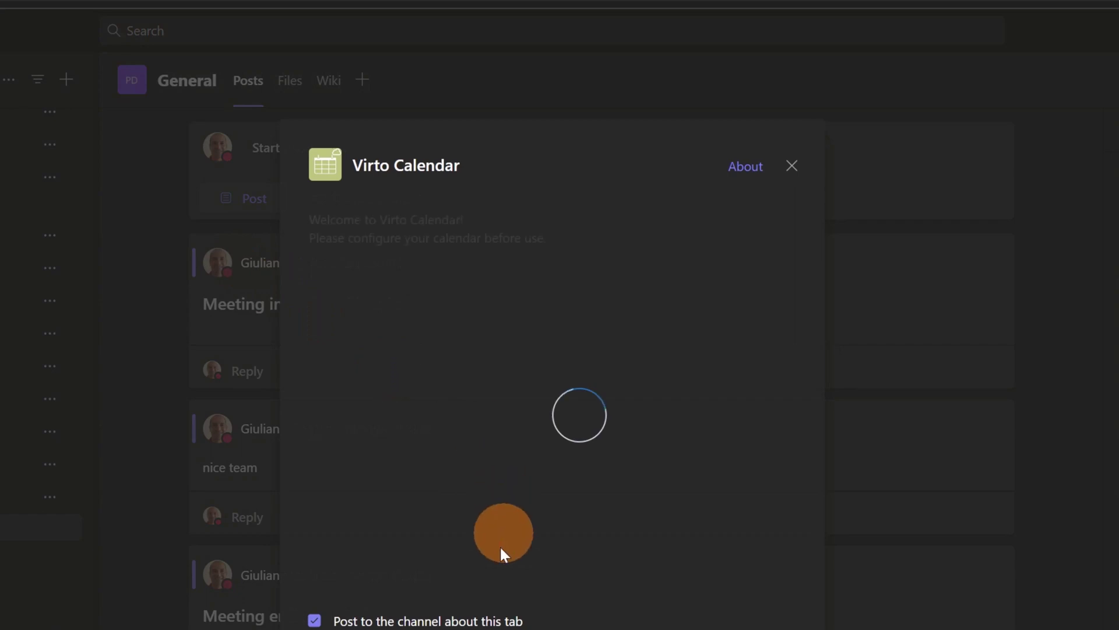
left_click(319, 427)
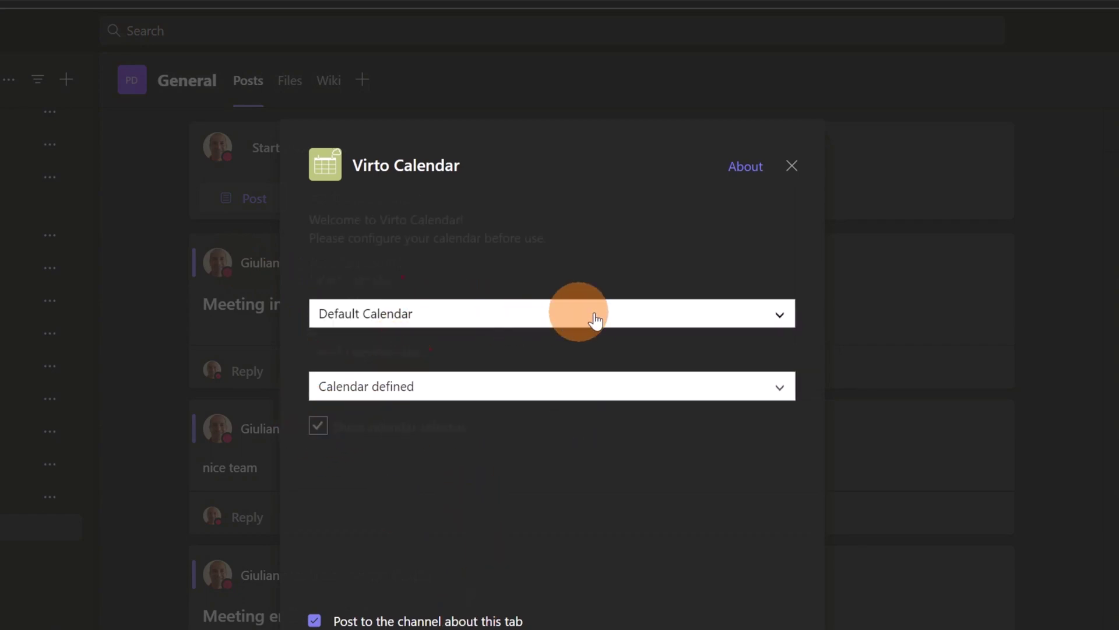
left_click(765, 317)
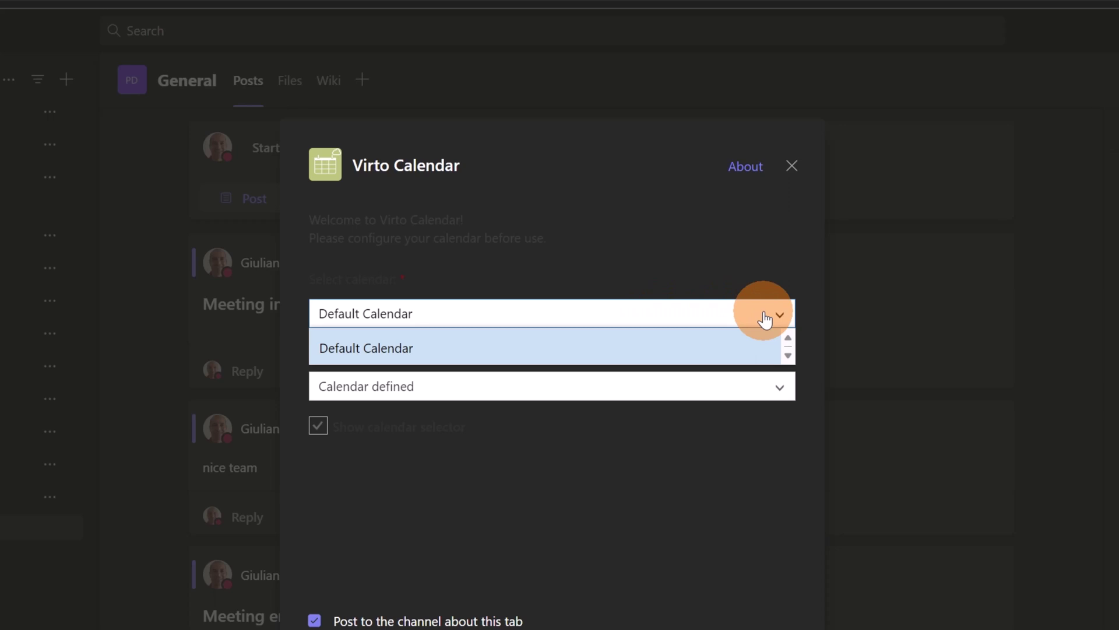
left_click(788, 270)
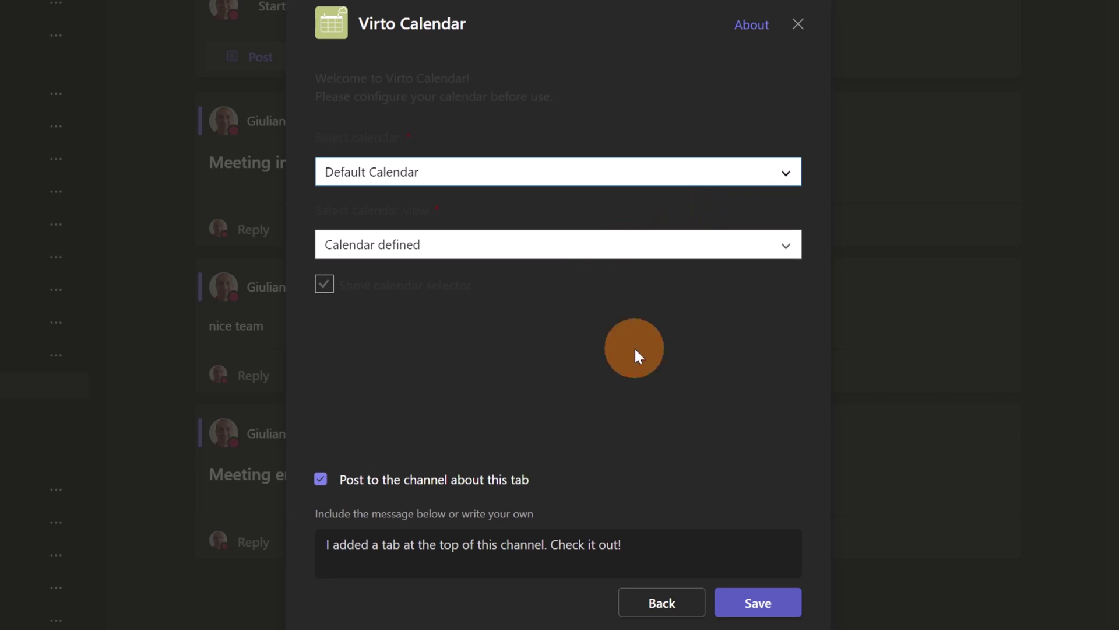
left_click(750, 608)
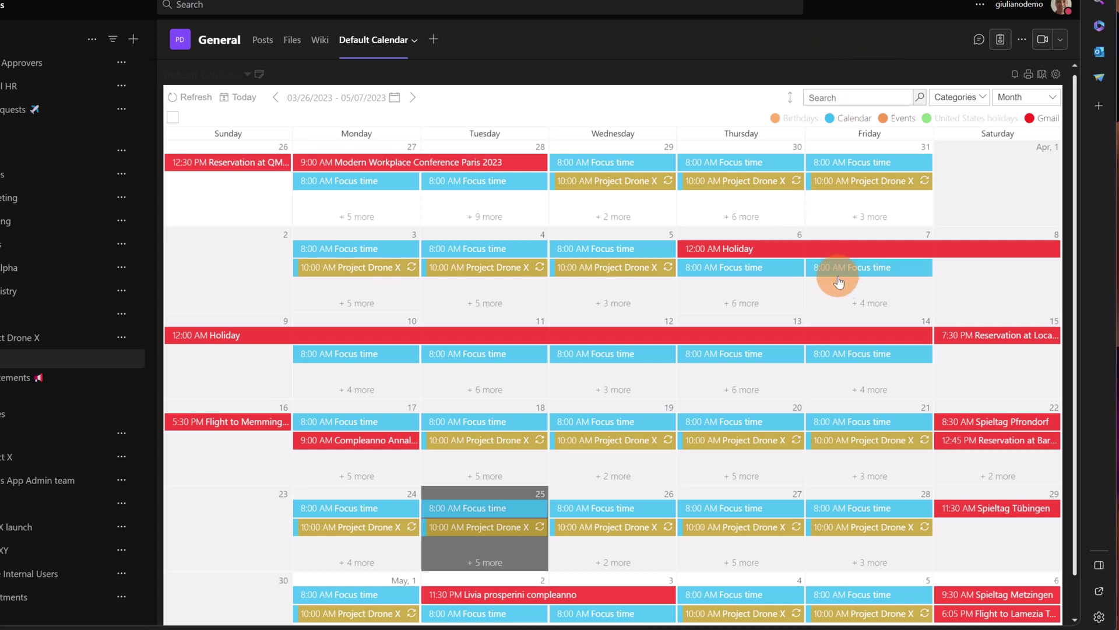
scroll(839, 285, "down", 2)
scroll(838, 284, "up", 2)
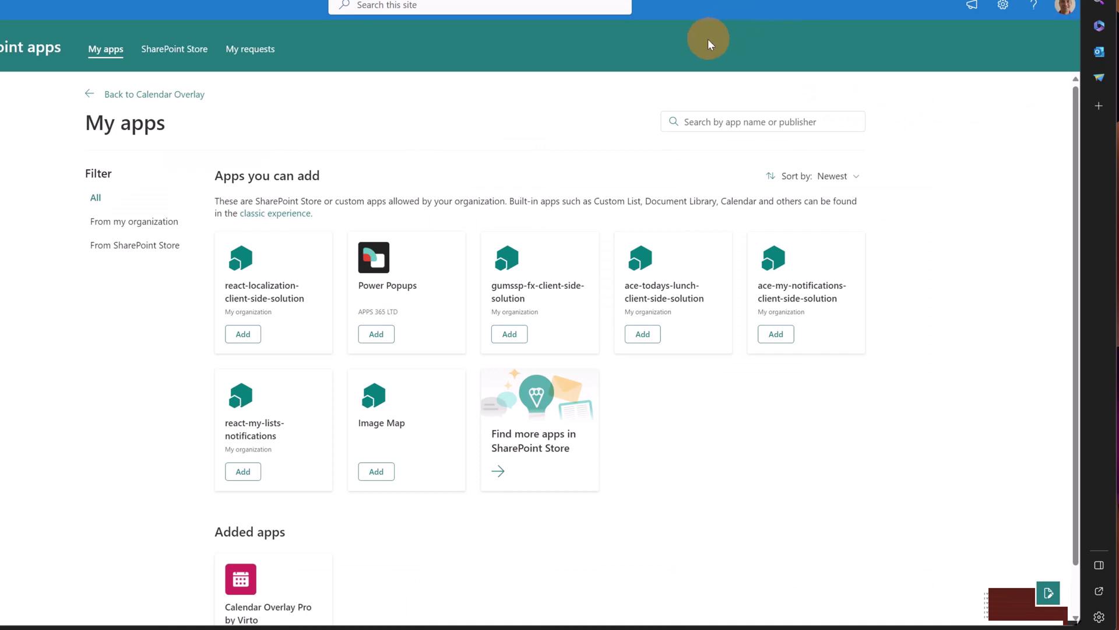
- Return to the Calendar Overlay site, open Add an app, and start searching My apps
left_click(105, 96)
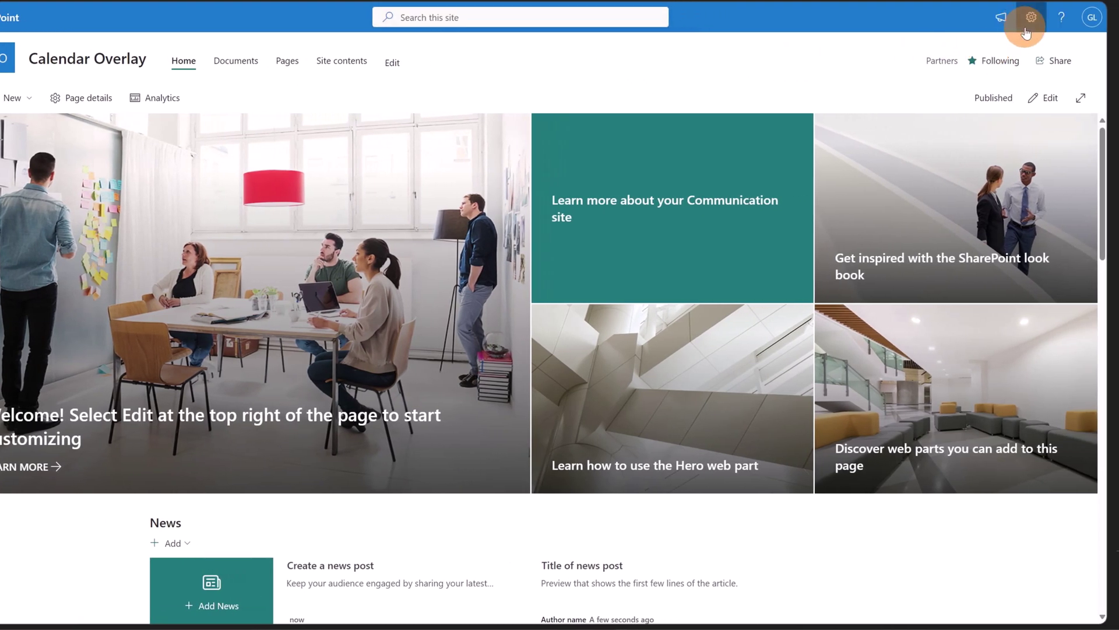
left_click(1029, 32)
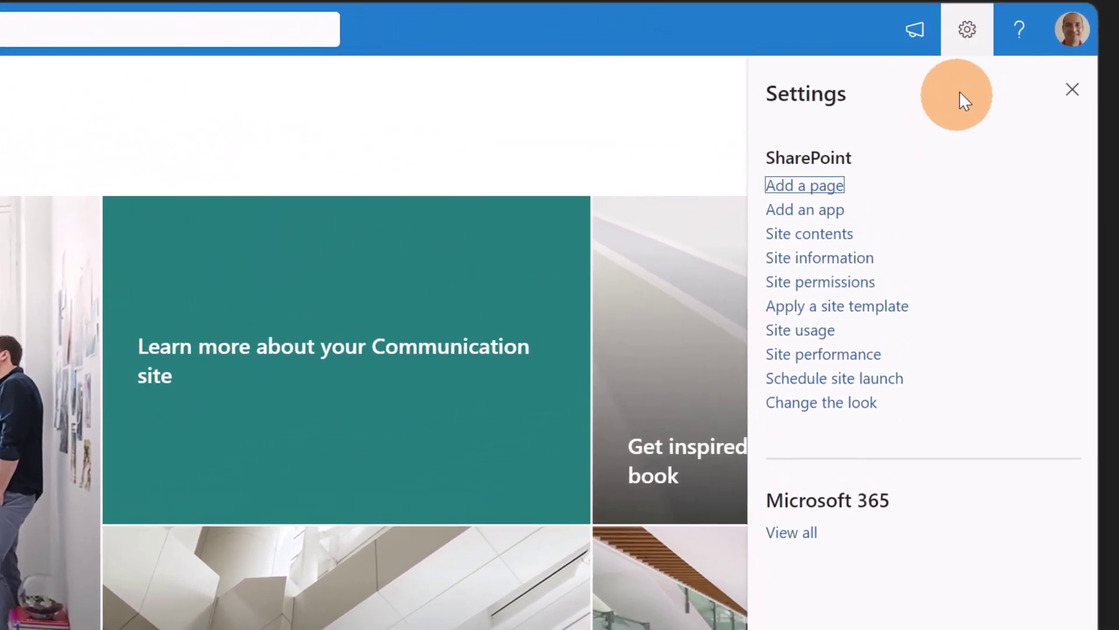
left_click(830, 219)
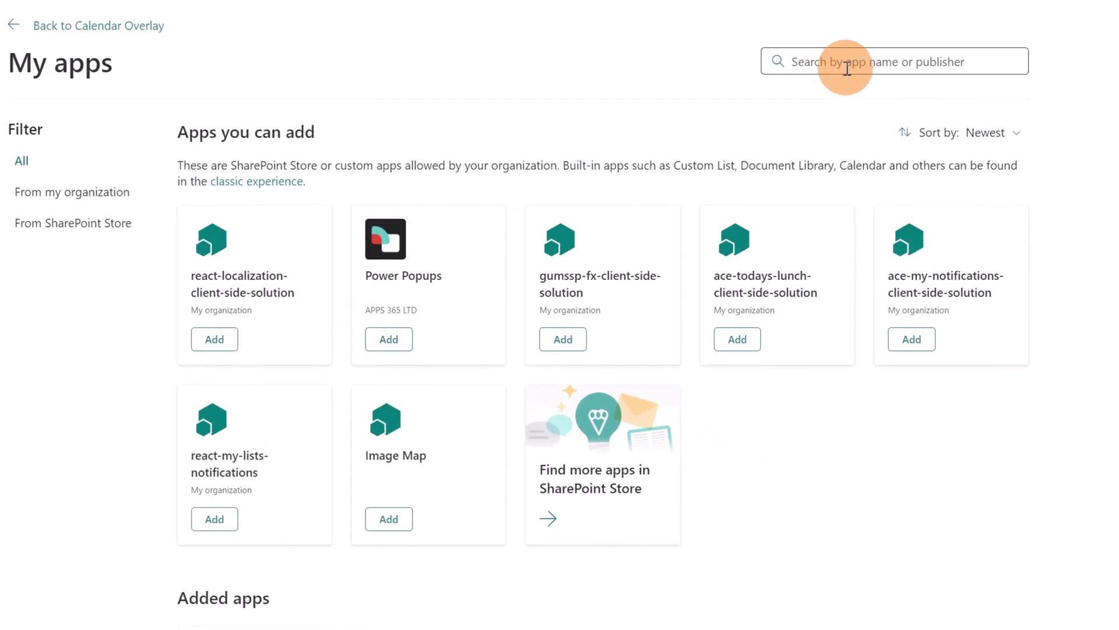
left_click(847, 67)
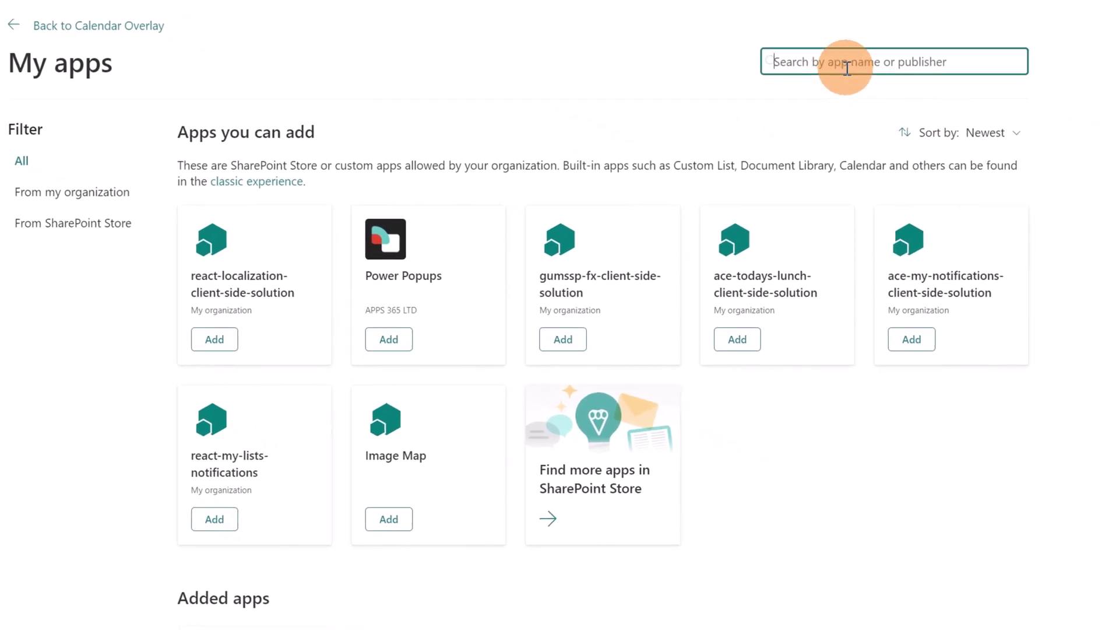
type("cal")
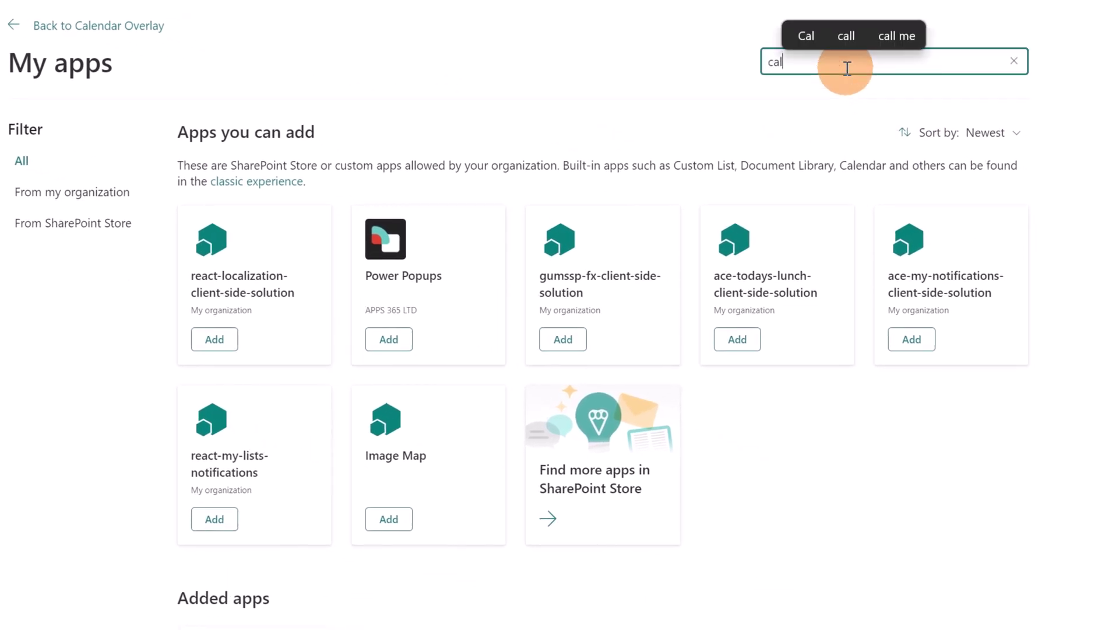
type("endar overlay pro")
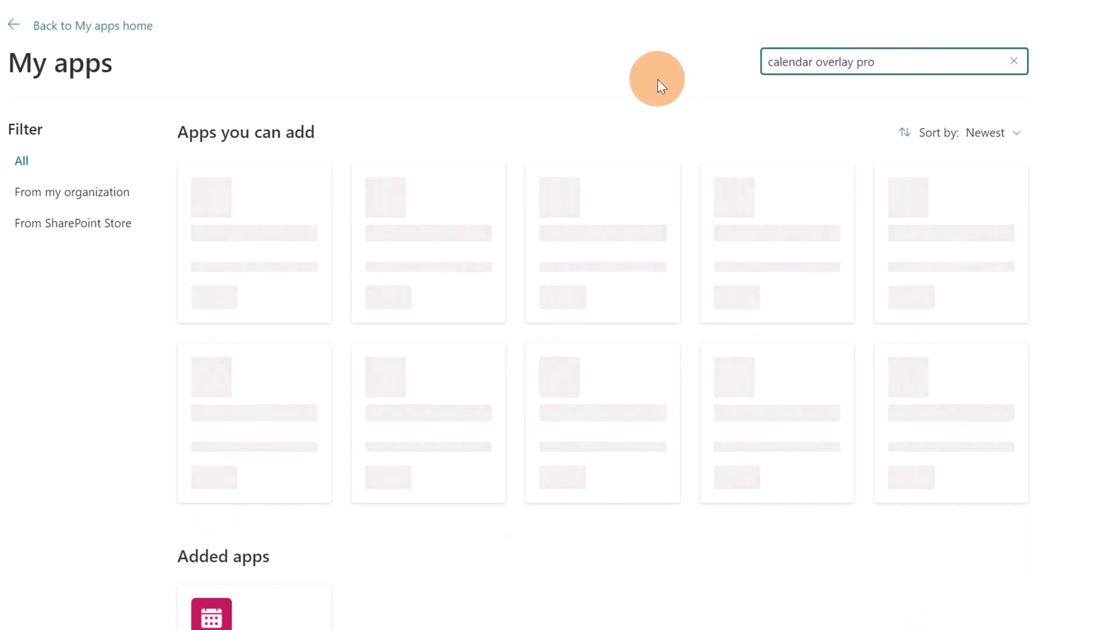